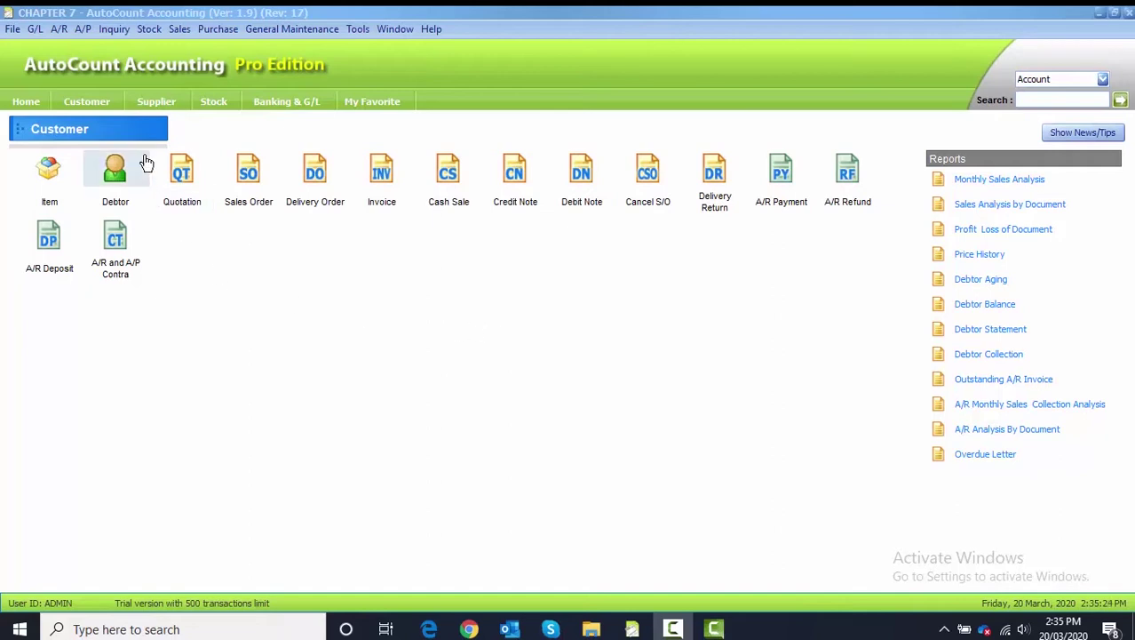
# Start a new supplier purchase invoice with SUPPLIER D (USD) as the creditor.
pyautogui.click(156, 104)
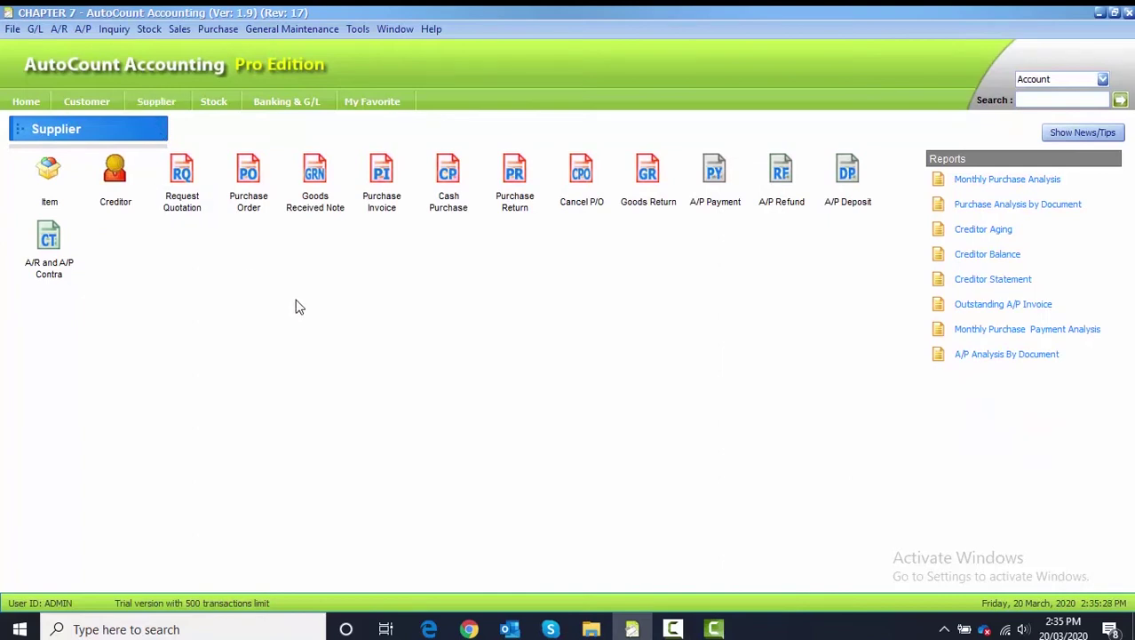
pyautogui.click(383, 177)
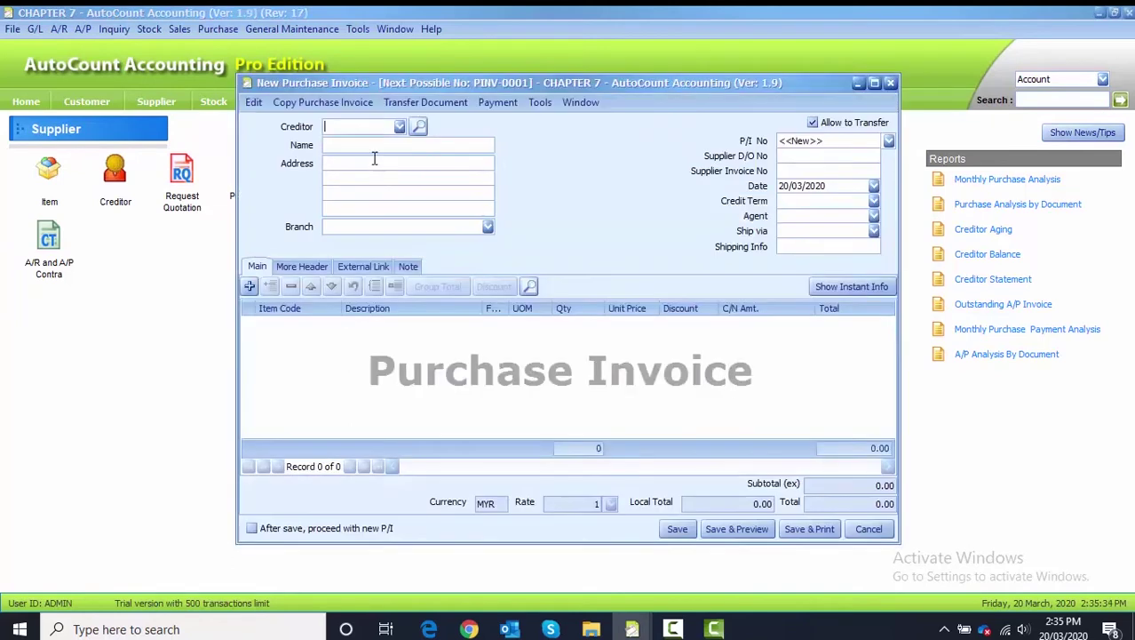
pyautogui.click(399, 126)
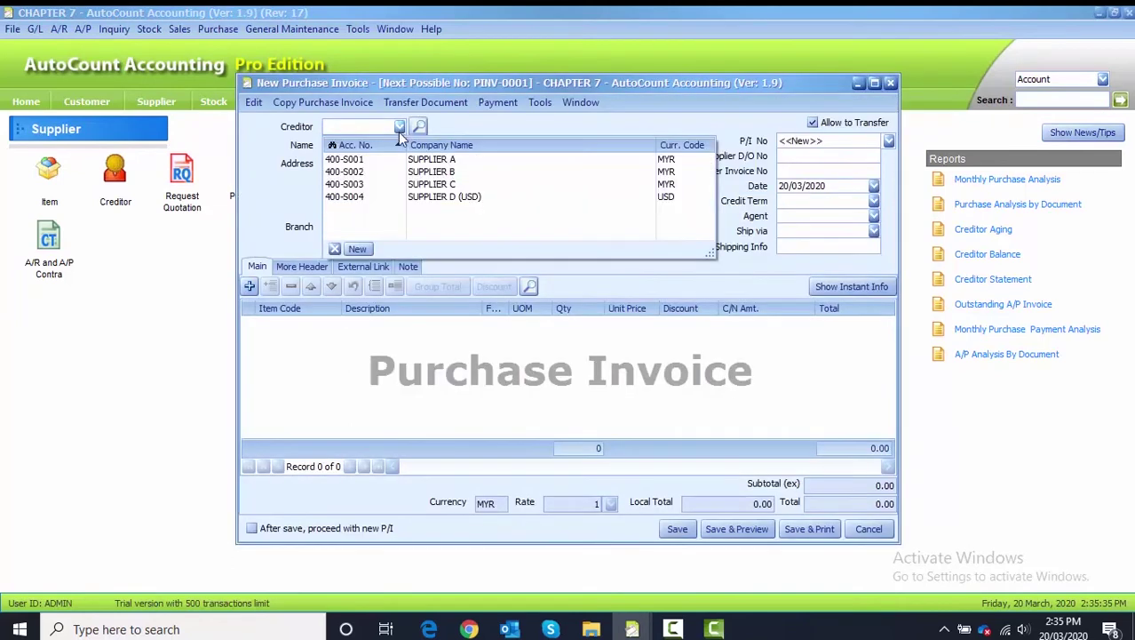
pyautogui.click(402, 205)
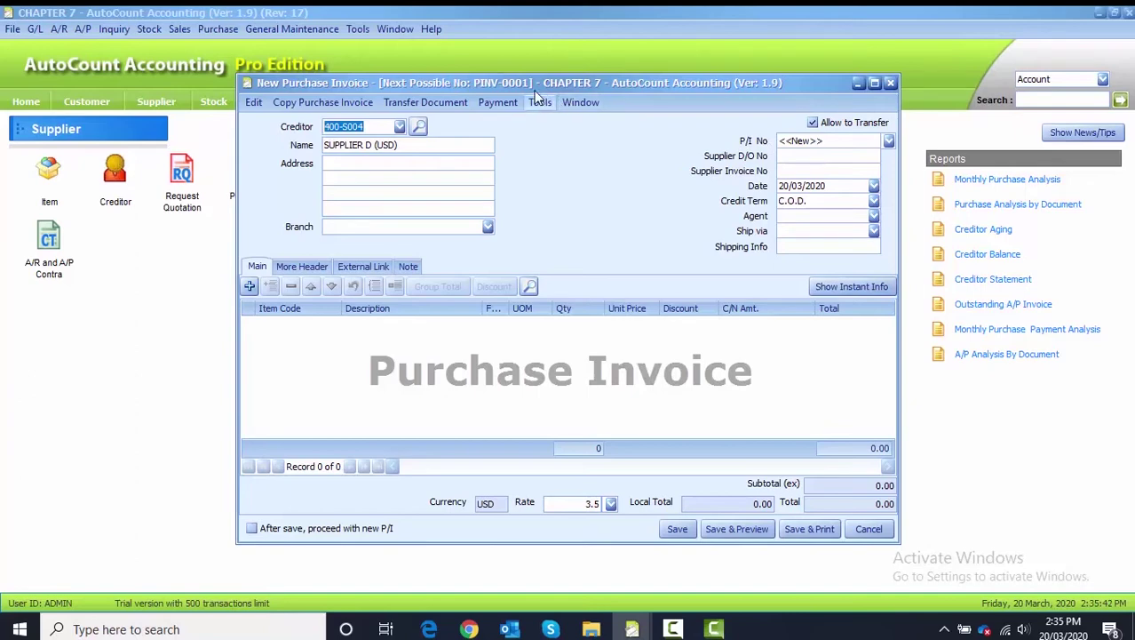
# Fill in the supplier's delivery order number, set the supplier invoice number to 1223 and date the invoice 08/01/2020.
pyautogui.click(786, 154)
pyautogui.write('1123')
pyautogui.click(798, 169)
pyautogui.write('1223')
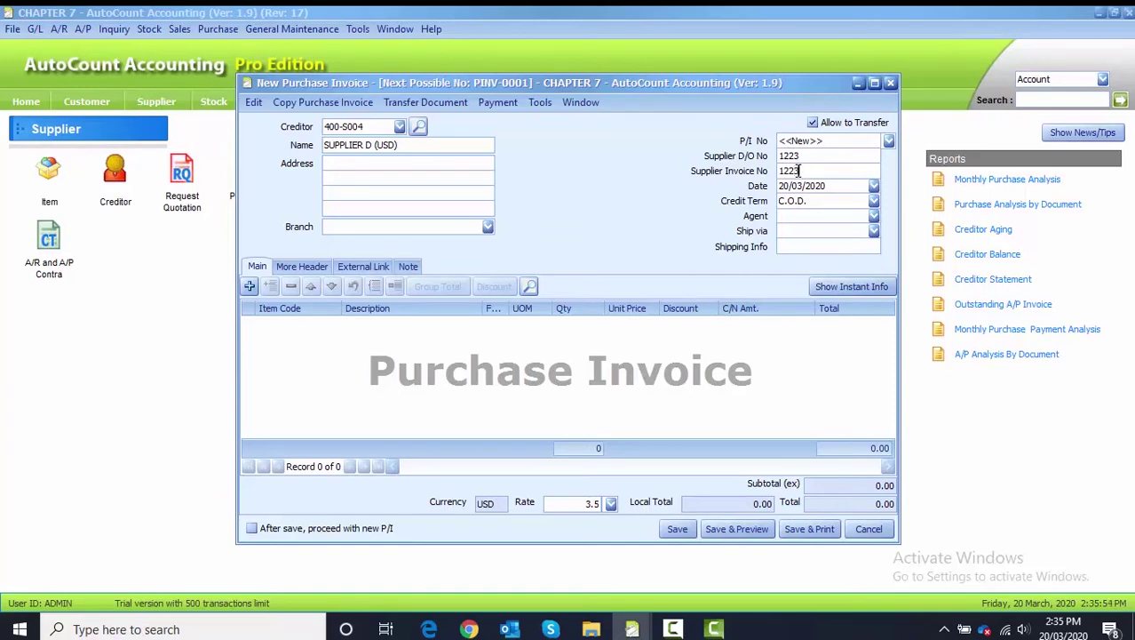
pyautogui.click(784, 187)
pyautogui.write('0801')
# Add item PHS-001 (SAMSONG 70) with a quantity of 2 to the purchase invoice and save it.
pyautogui.click(249, 287)
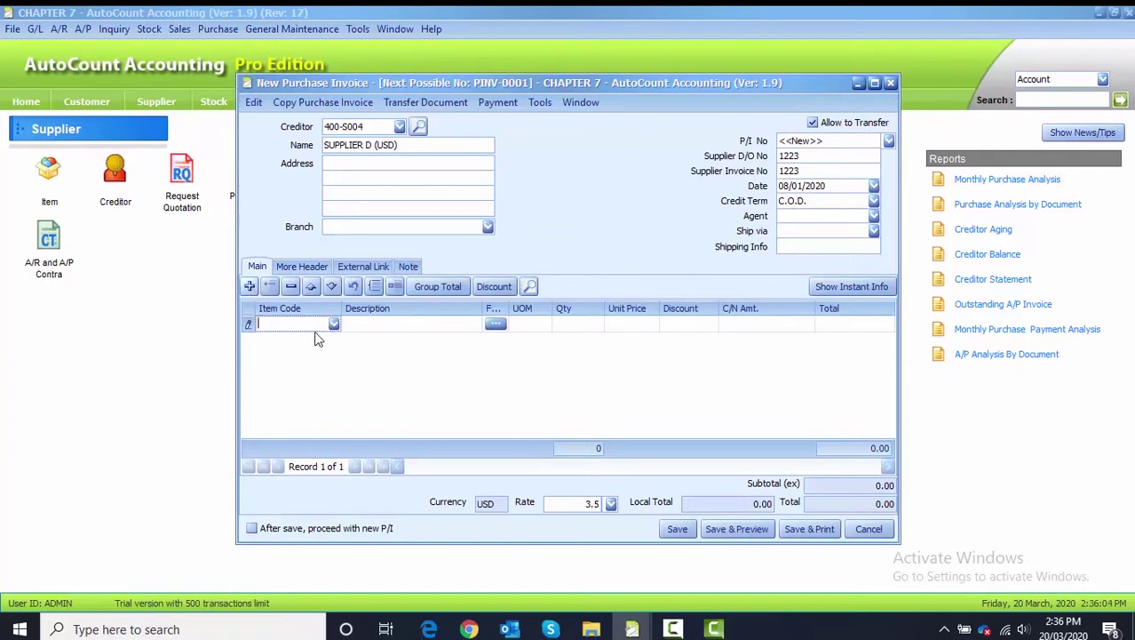
pyautogui.click(333, 325)
pyautogui.click(310, 324)
pyautogui.click(310, 324)
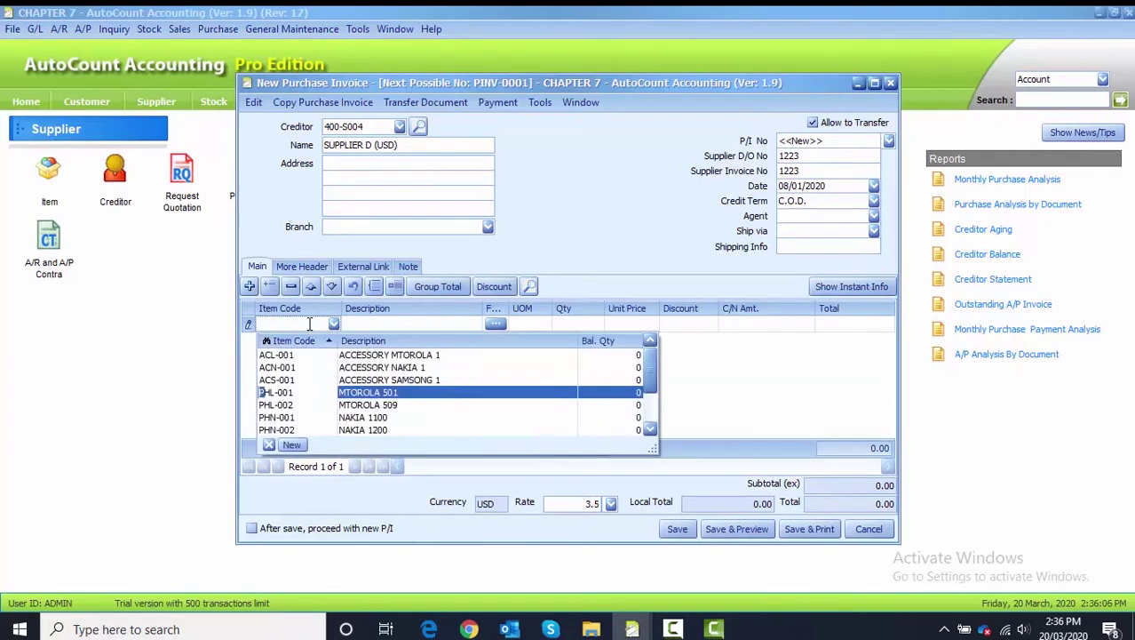
pyautogui.click(334, 424)
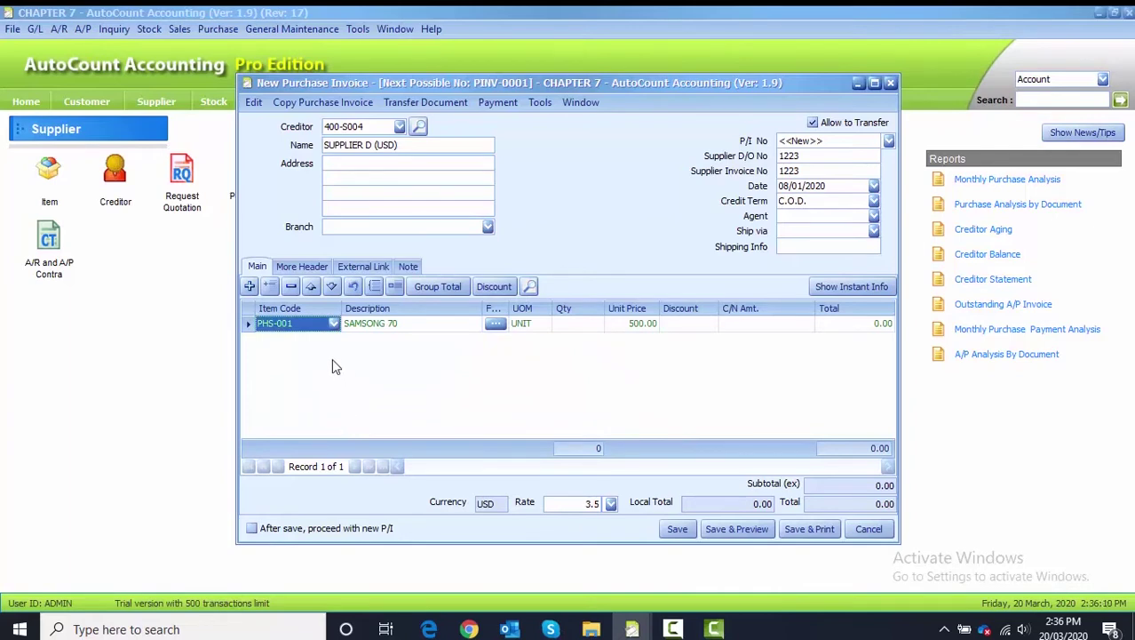
pyautogui.click(577, 325)
pyautogui.write('5')
pyautogui.write('2')
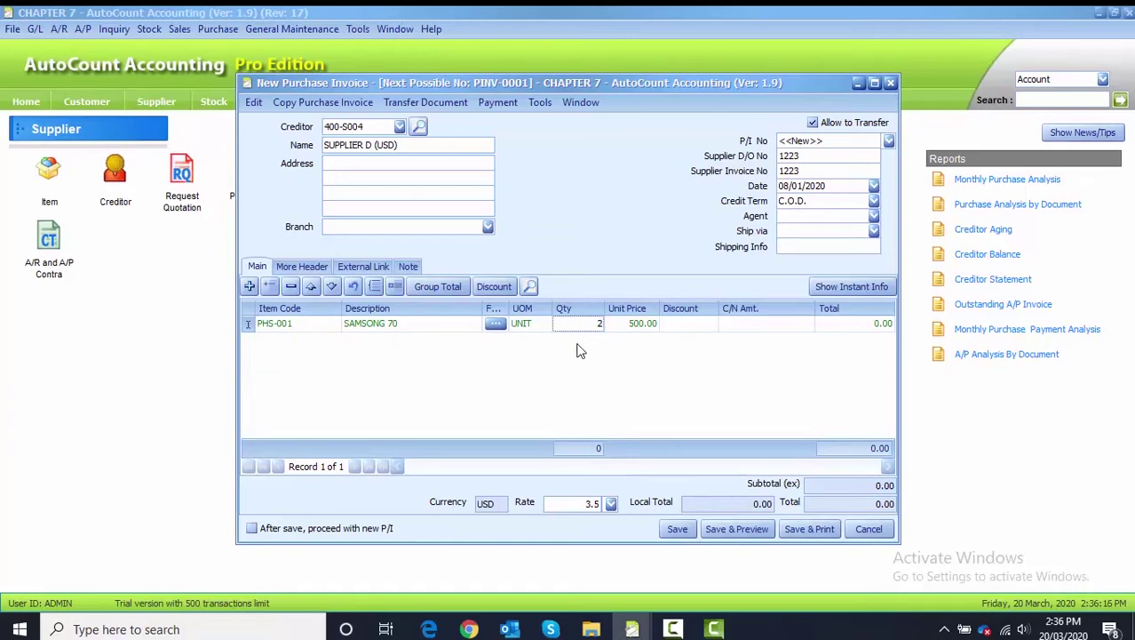
pyautogui.press('Return')
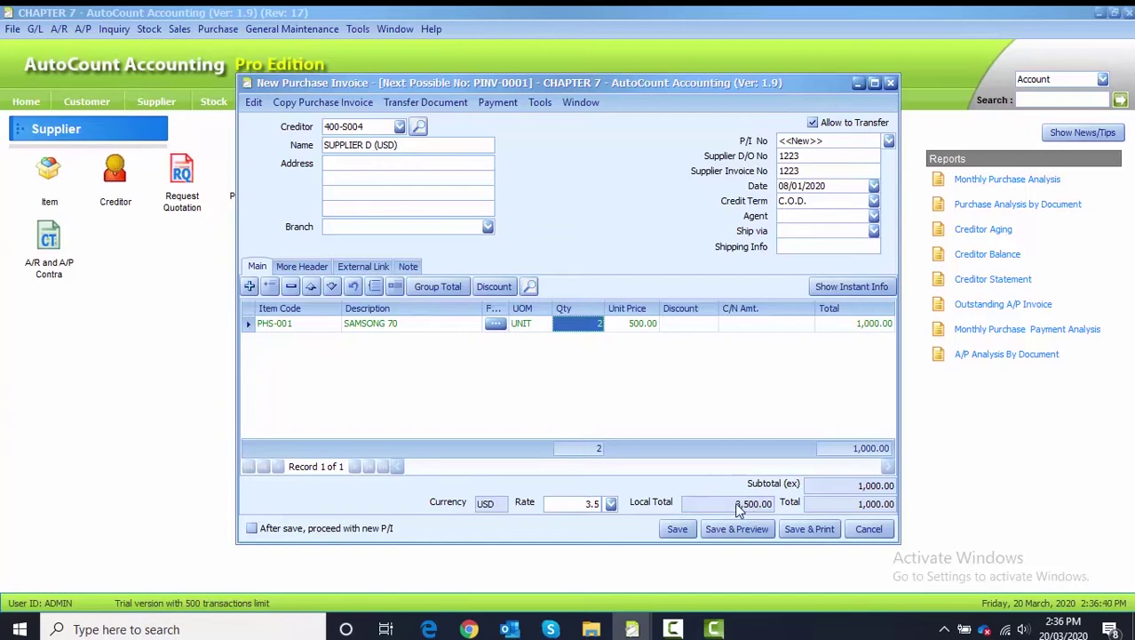
pyautogui.click(672, 530)
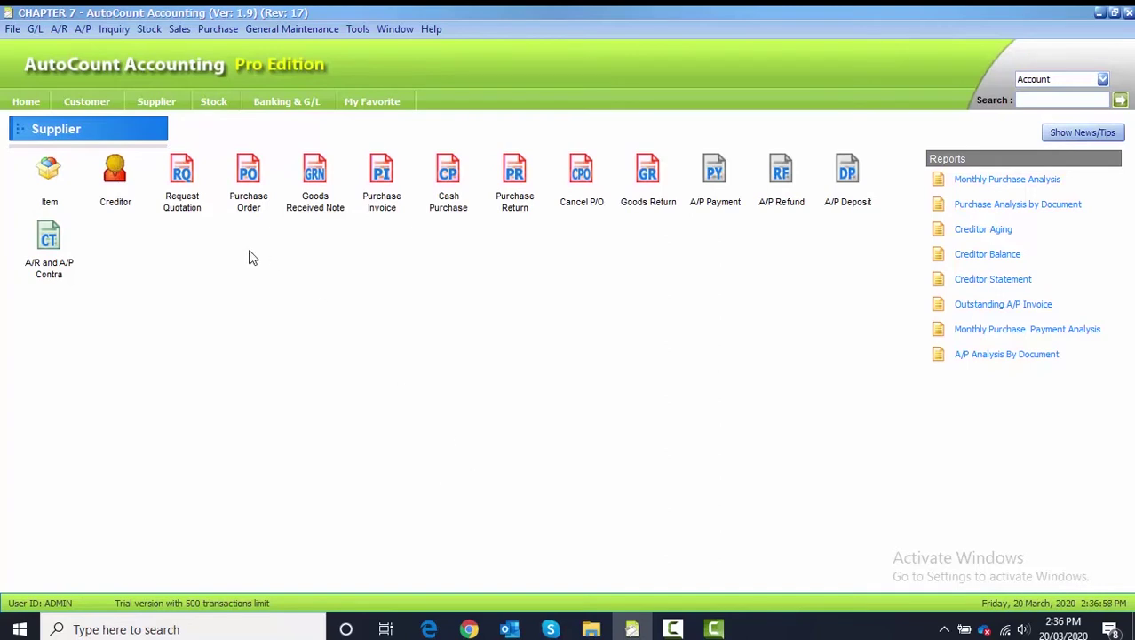
# Create a new A/P invoice entry with SUPPLIER D (USD) as the creditor.
pyautogui.click(78, 29)
pyautogui.click(97, 70)
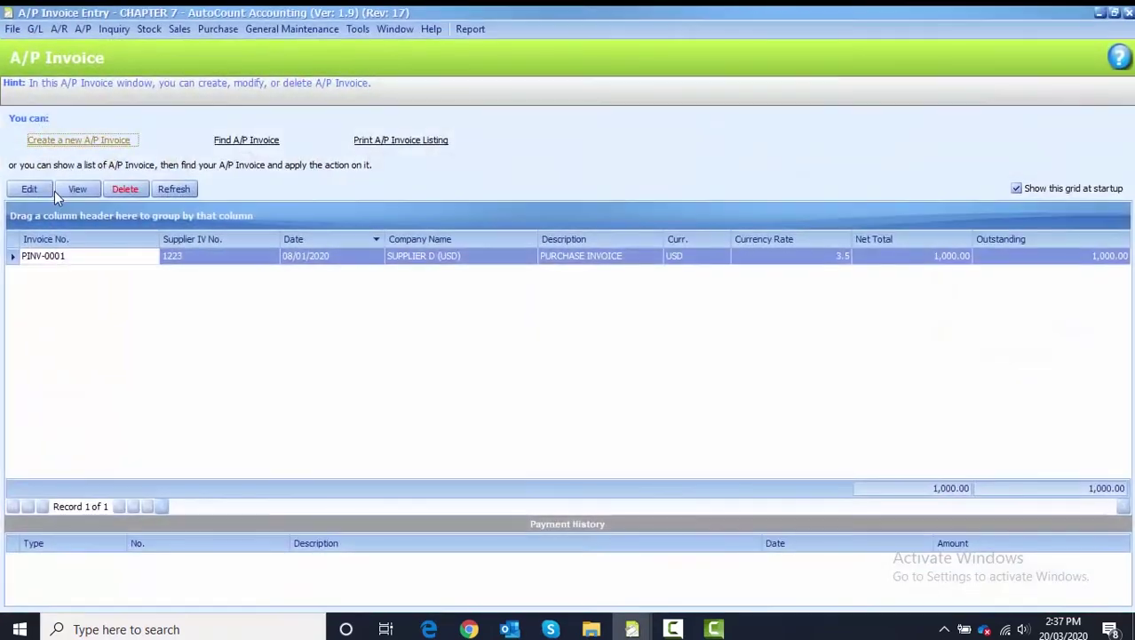
pyautogui.click(83, 144)
pyautogui.click(401, 130)
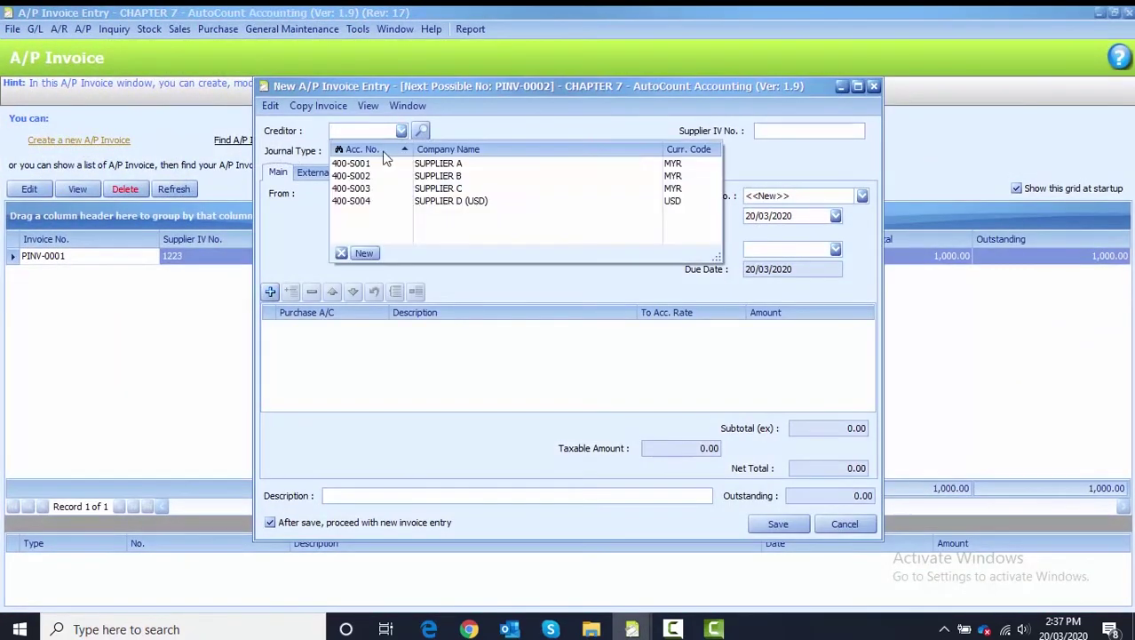
pyautogui.click(371, 202)
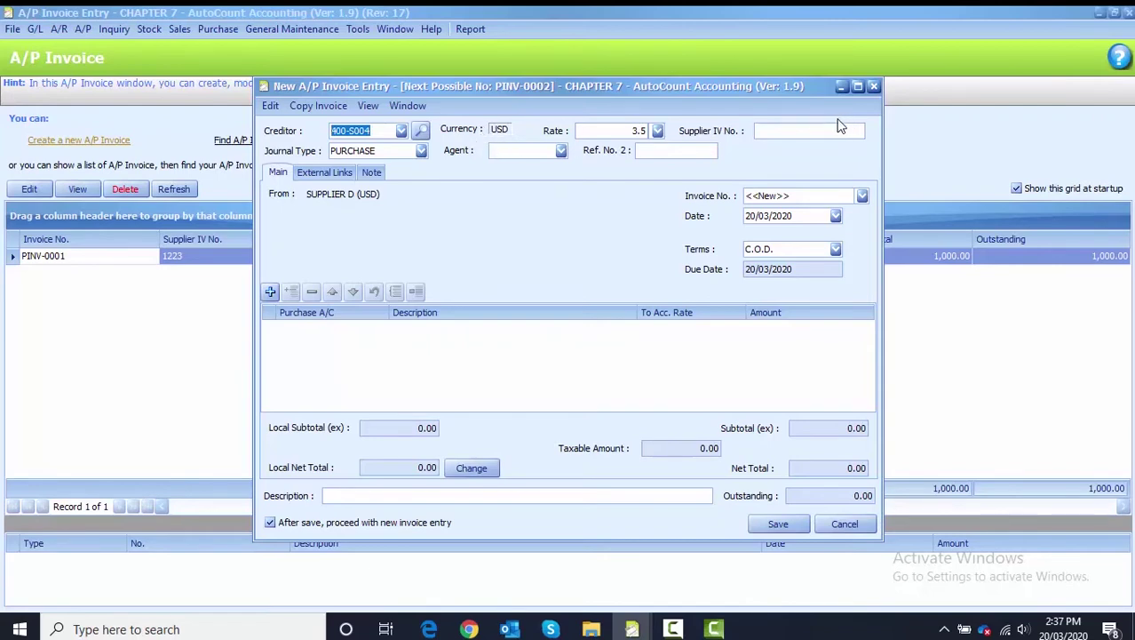
# Set the A/P invoice's supplier invoice number to 1234 and its date to 09/01/2020.
pyautogui.click(788, 132)
pyautogui.write('1234')
pyautogui.click(751, 216)
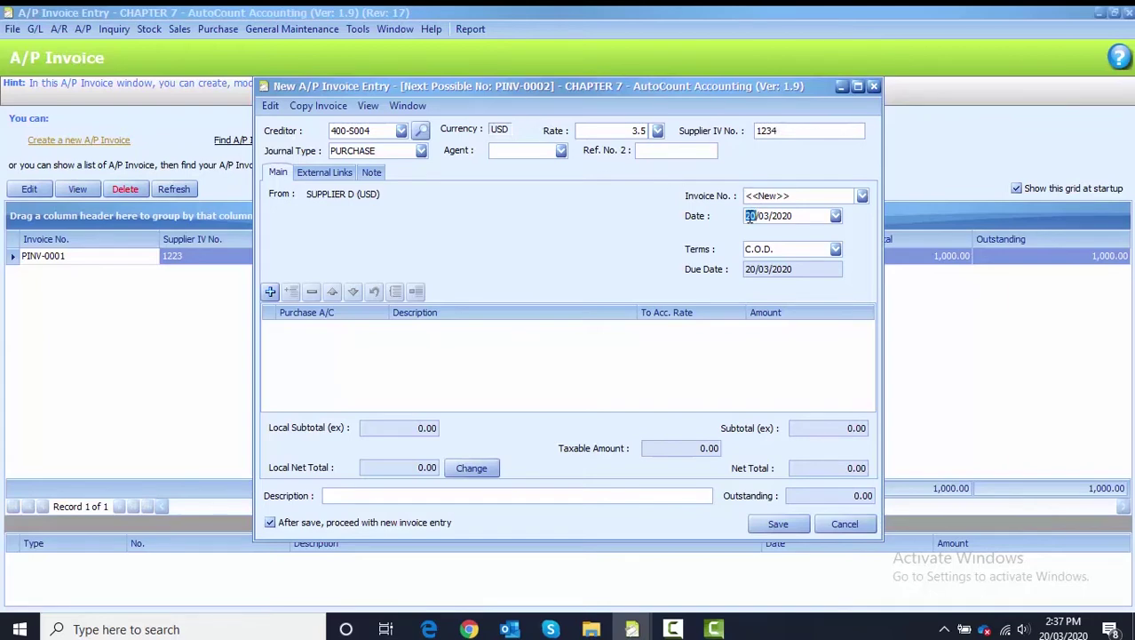
pyautogui.write('0901')
# Add a detail line for the PURCHASES account with an amount of 1,100 to the A/P invoice.
pyautogui.click(270, 291)
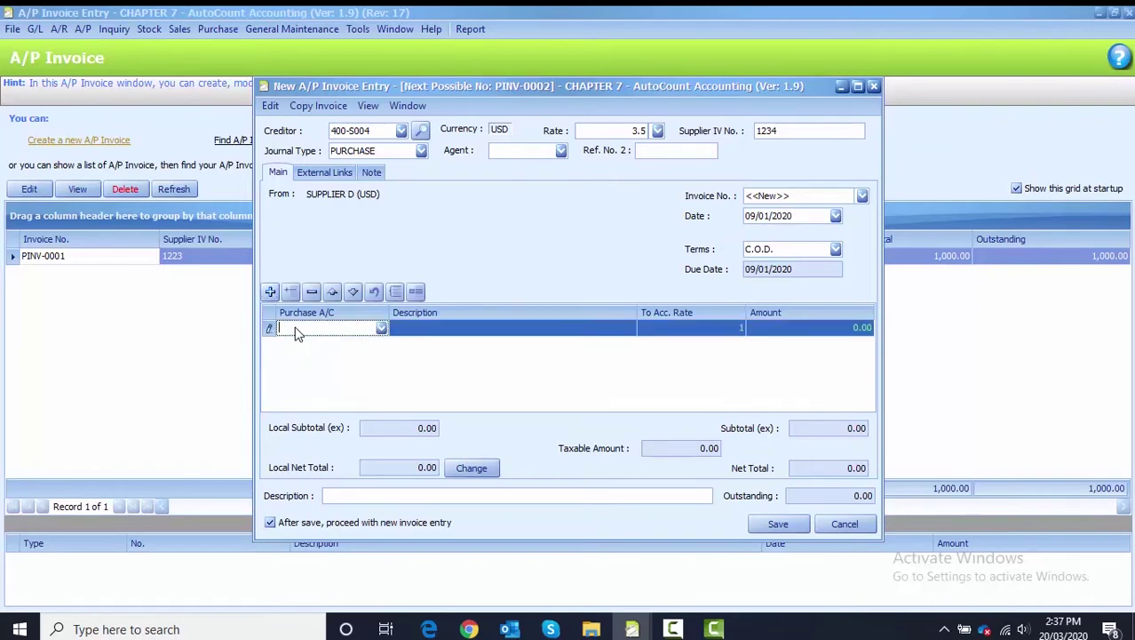
pyautogui.write('610-0000')
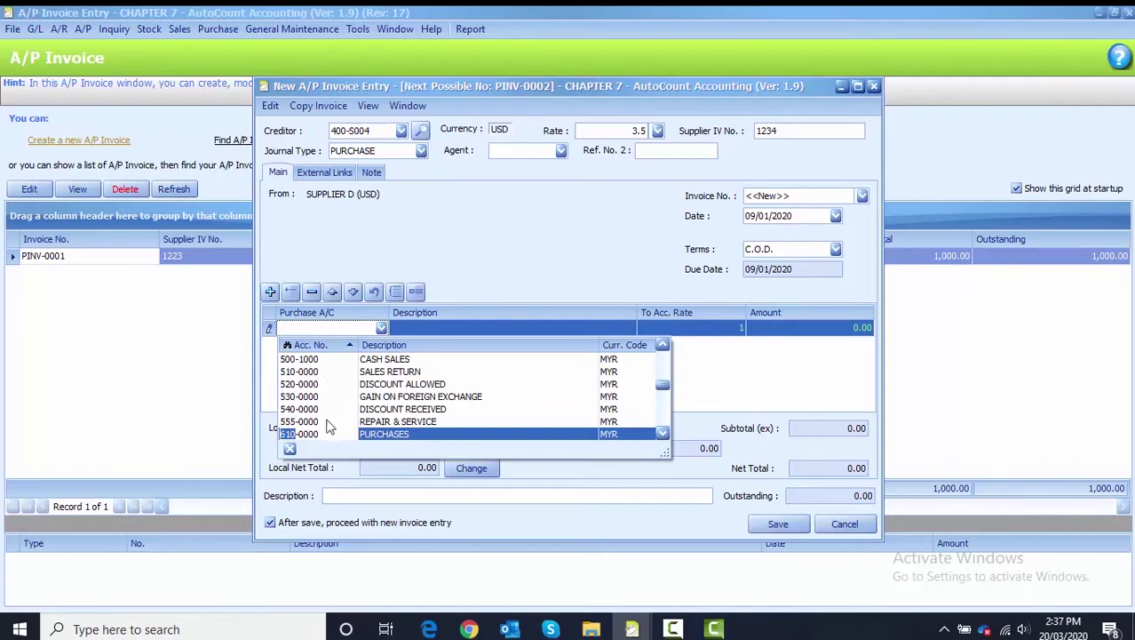
pyautogui.click(324, 434)
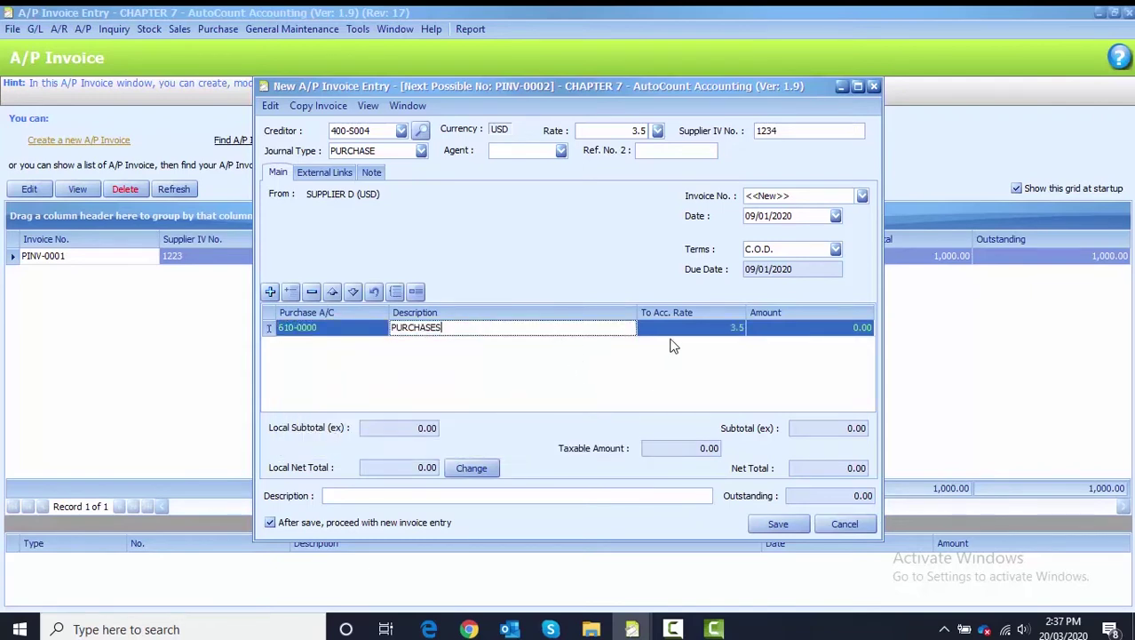
pyautogui.click(786, 328)
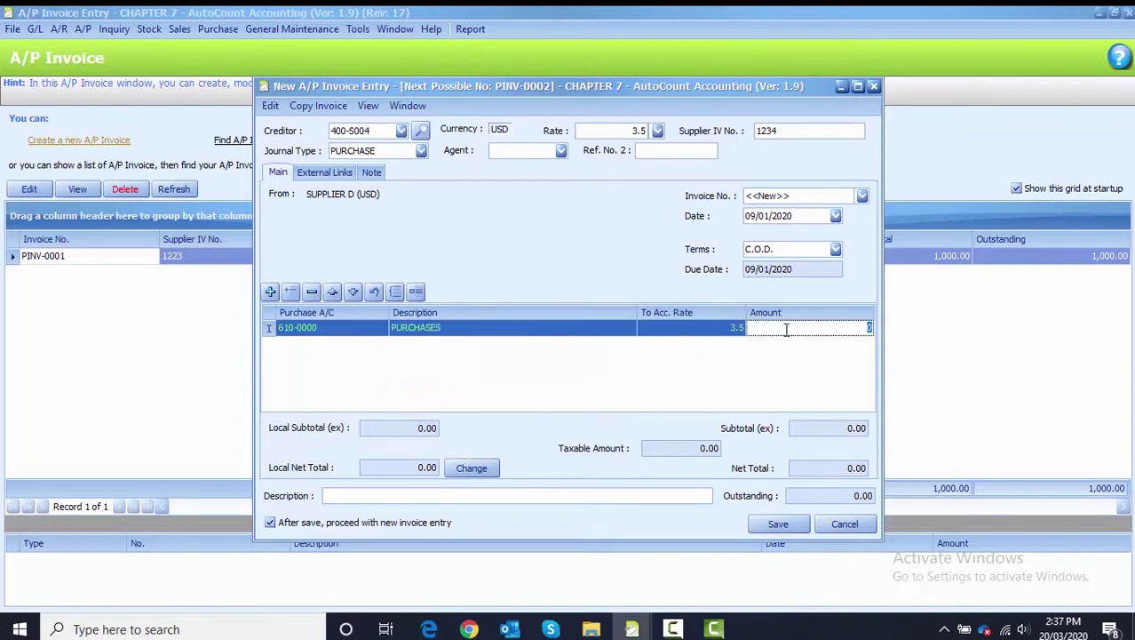
pyautogui.write('1,1')
pyautogui.write('00')
pyautogui.click(707, 362)
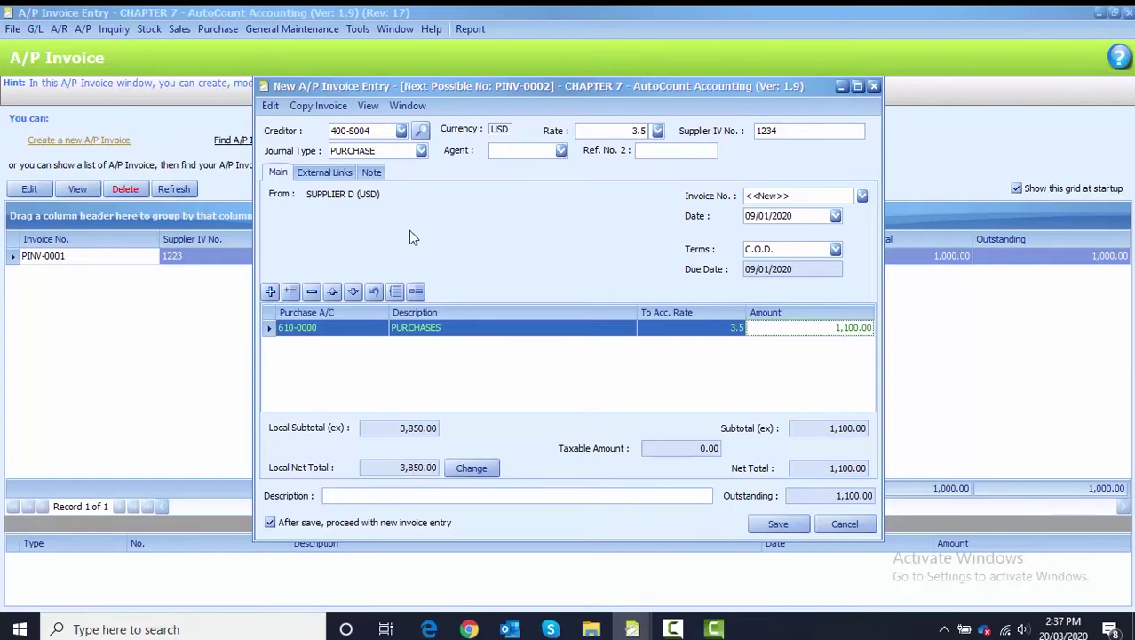
# Review the invoice's posting details, comparing original and home currency debits and credits for the supplier and purchases lines.
pyautogui.click(367, 107)
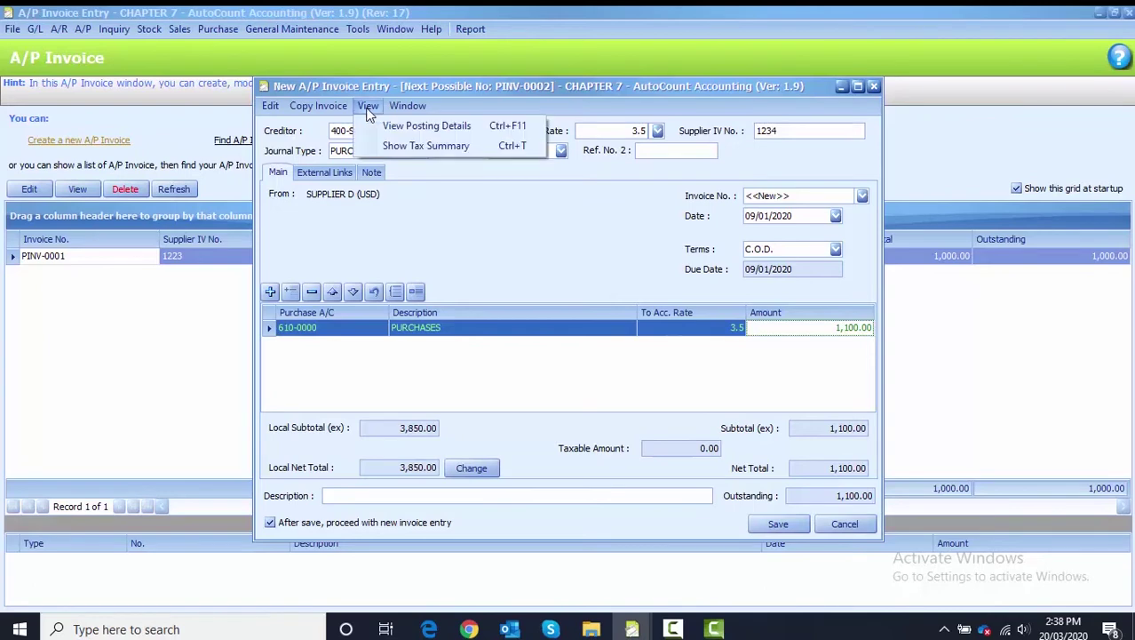
pyautogui.click(422, 126)
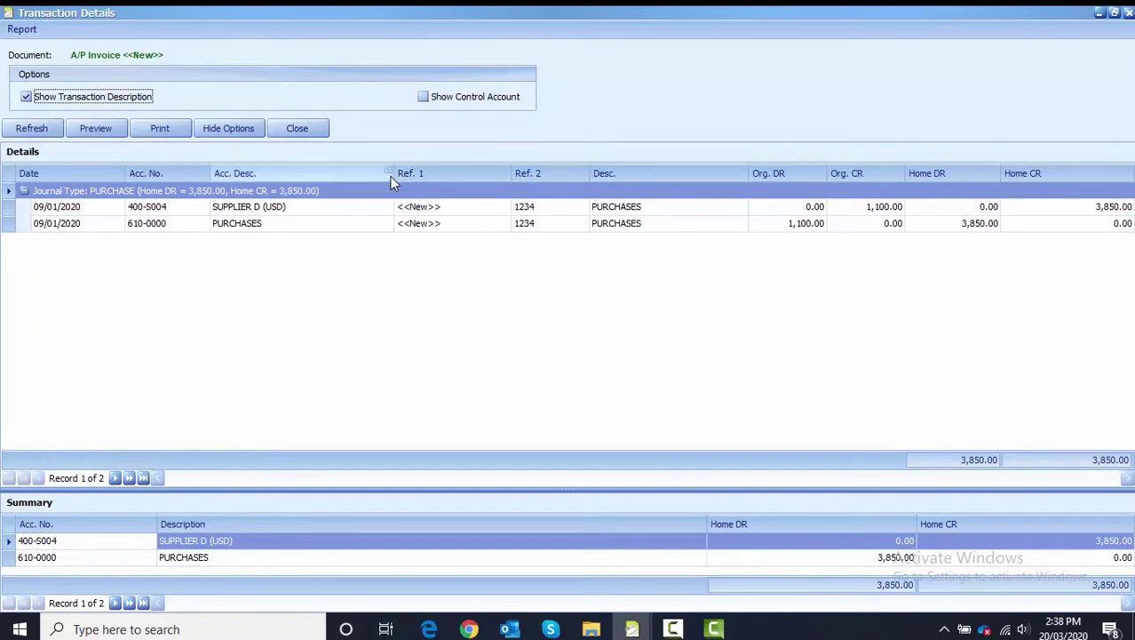
pyautogui.click(882, 208)
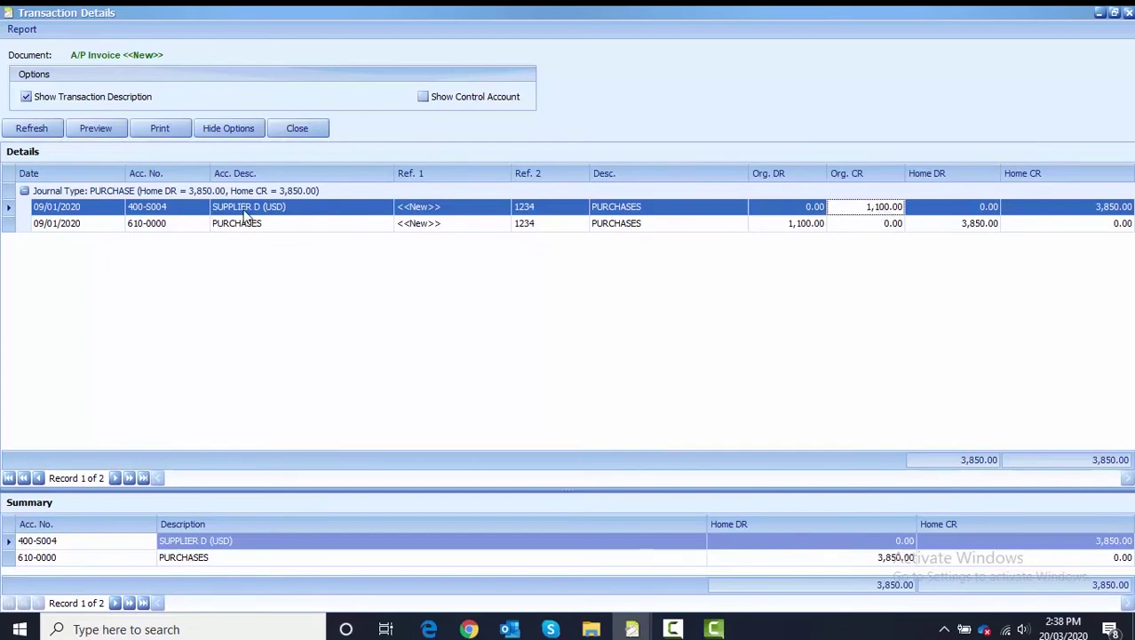
pyautogui.click(783, 223)
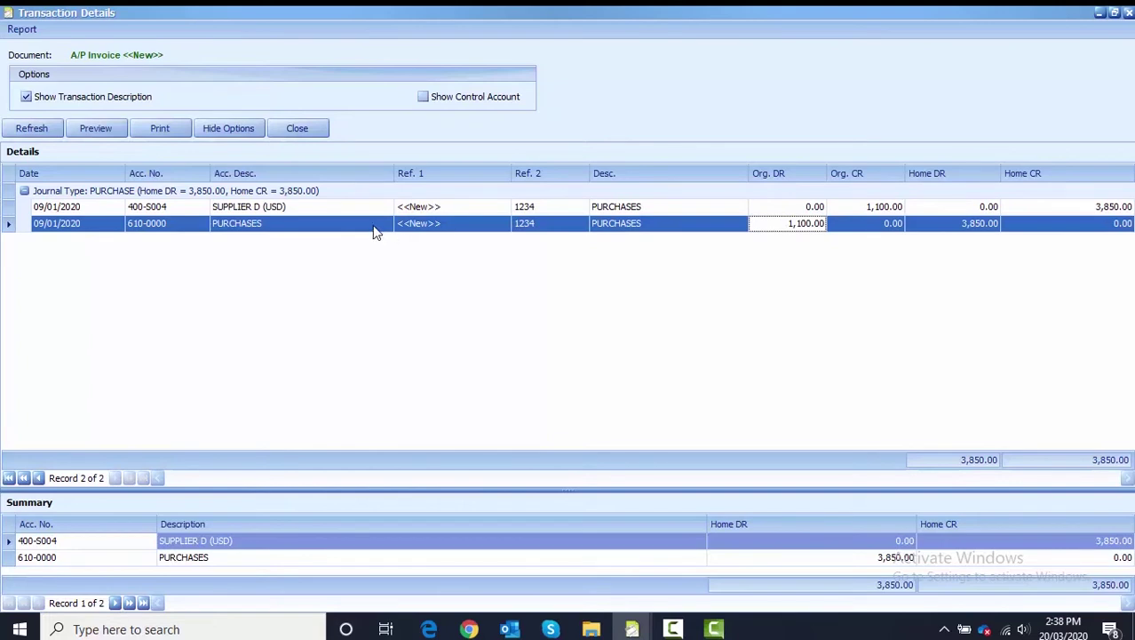
pyautogui.click(968, 229)
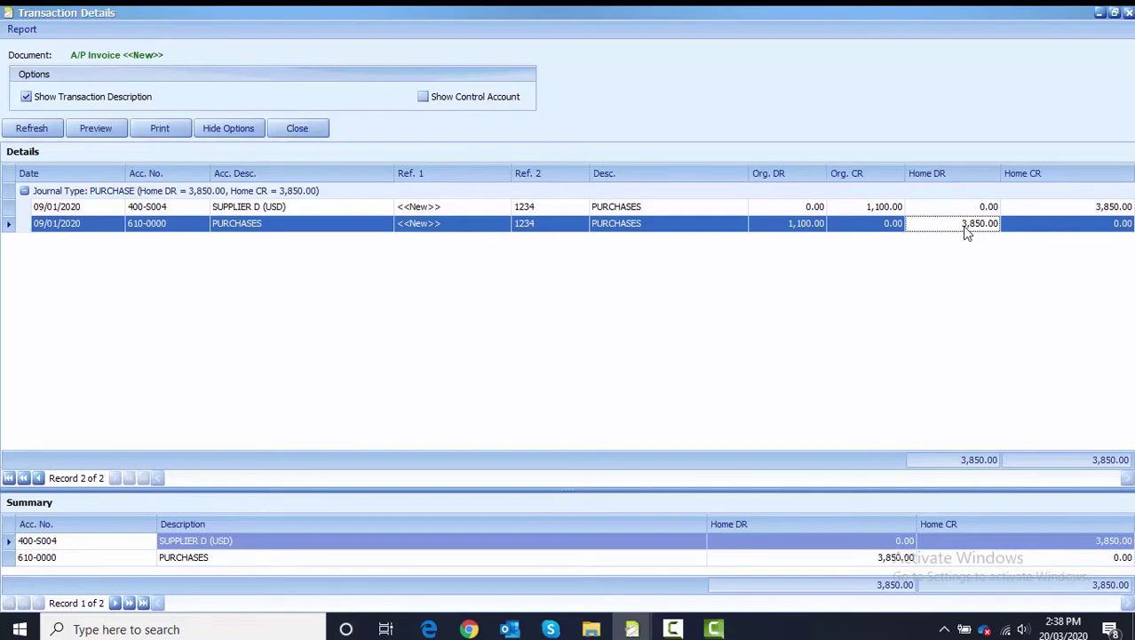
pyautogui.click(1129, 12)
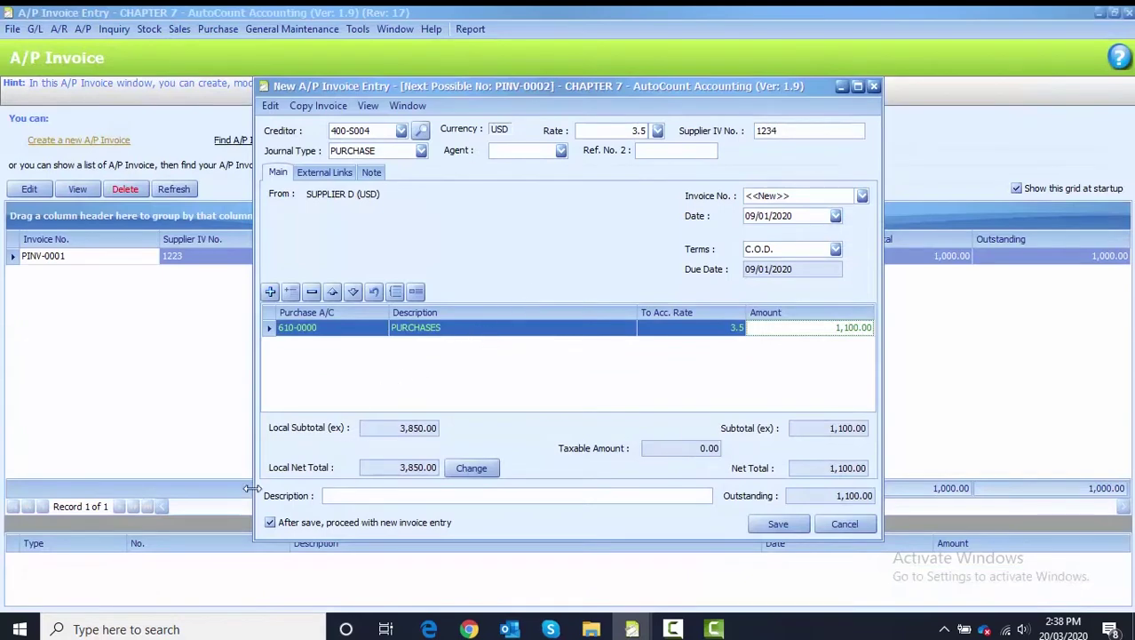
# Turn off proceeding with a new invoice entry after saving, and save the A/P invoice.
pyautogui.click(289, 524)
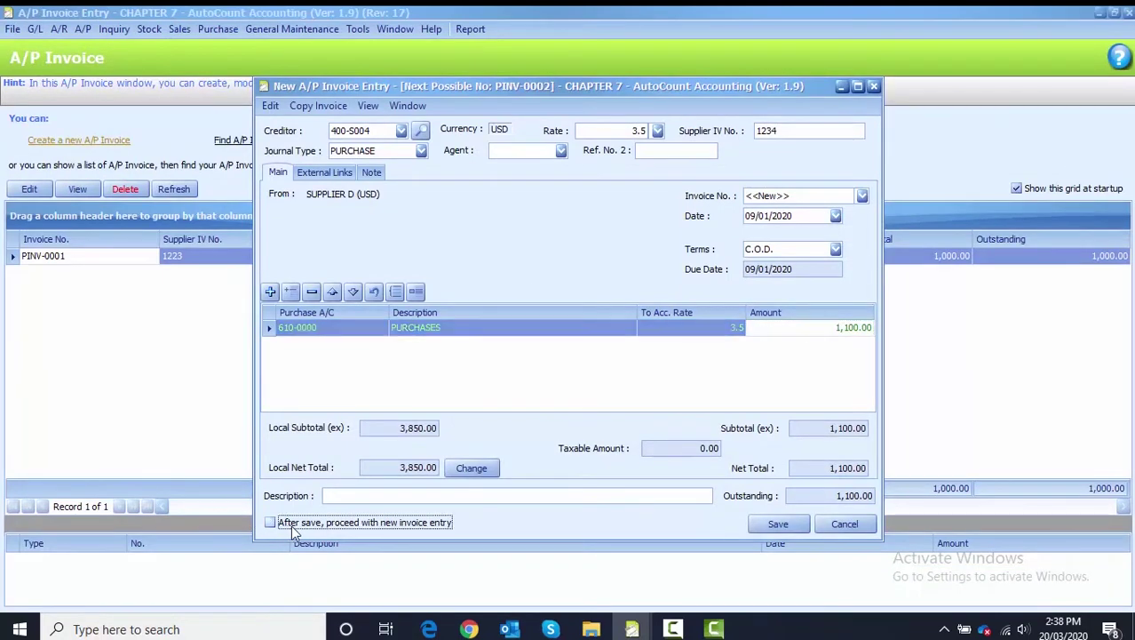
pyautogui.click(776, 525)
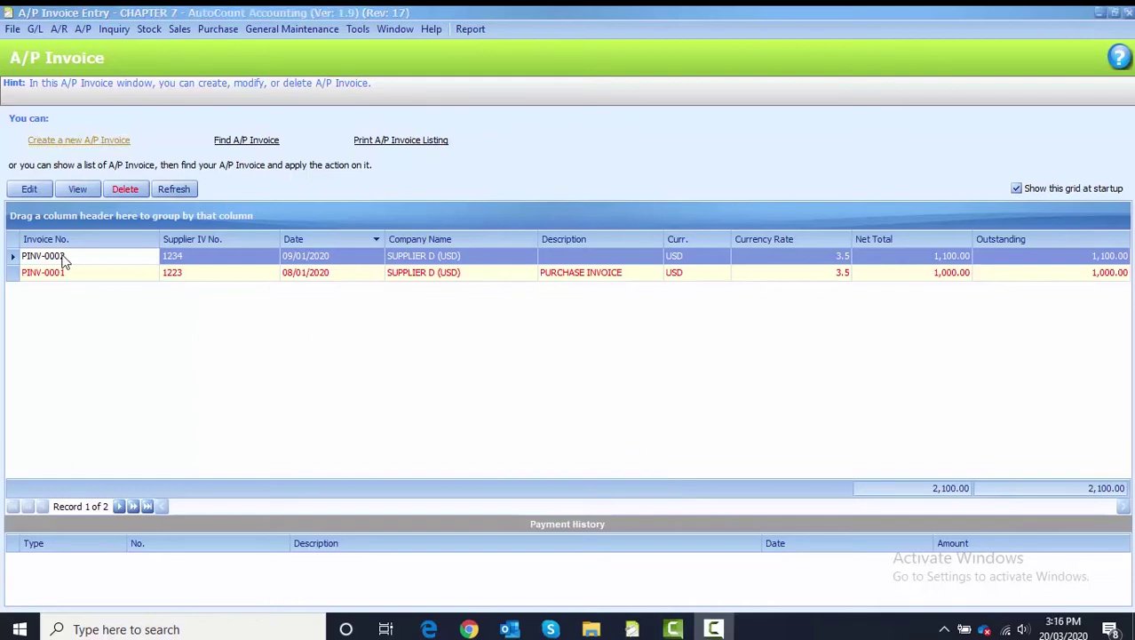
# Run the Journal of Transaction report for 01/01/2020 to 31/01/2020.
pyautogui.click(34, 30)
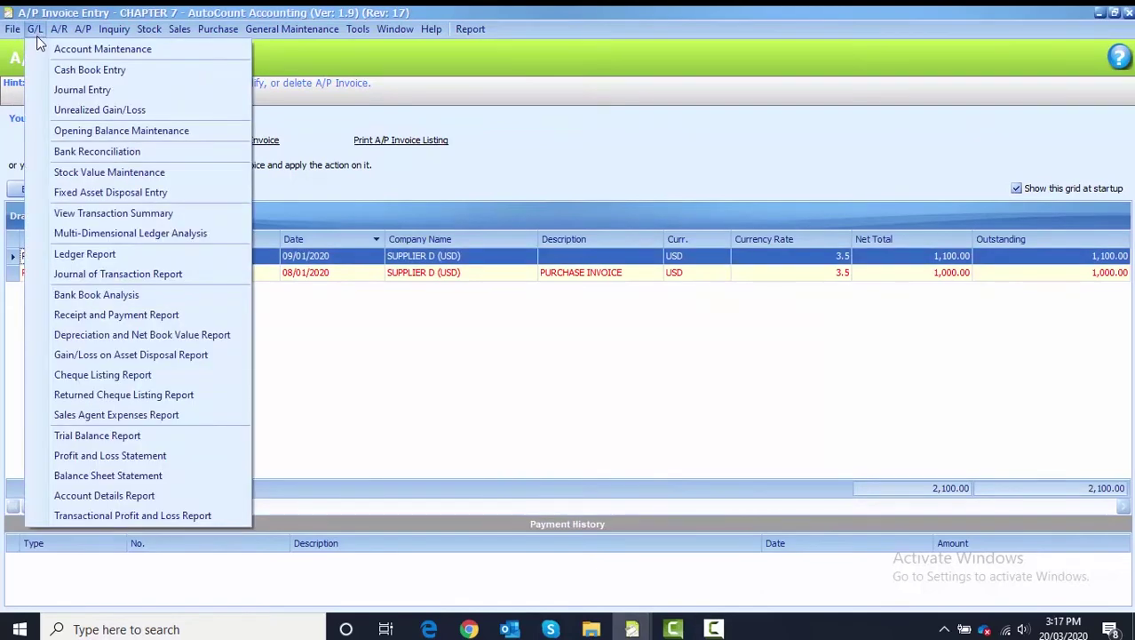
pyautogui.click(78, 277)
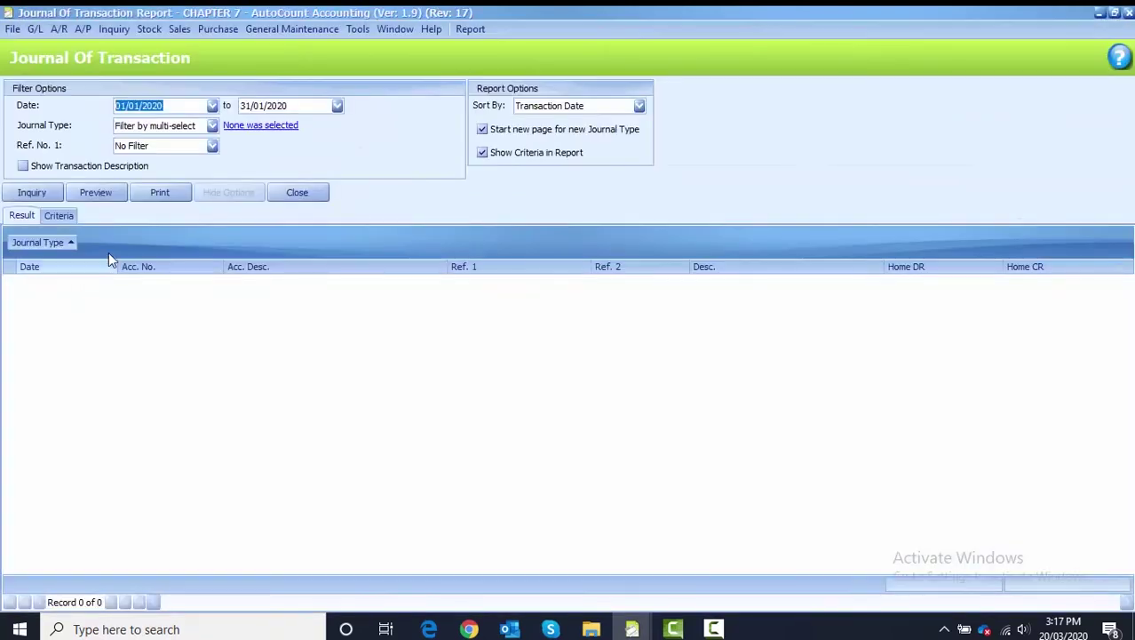
pyautogui.click(119, 106)
pyautogui.click(32, 193)
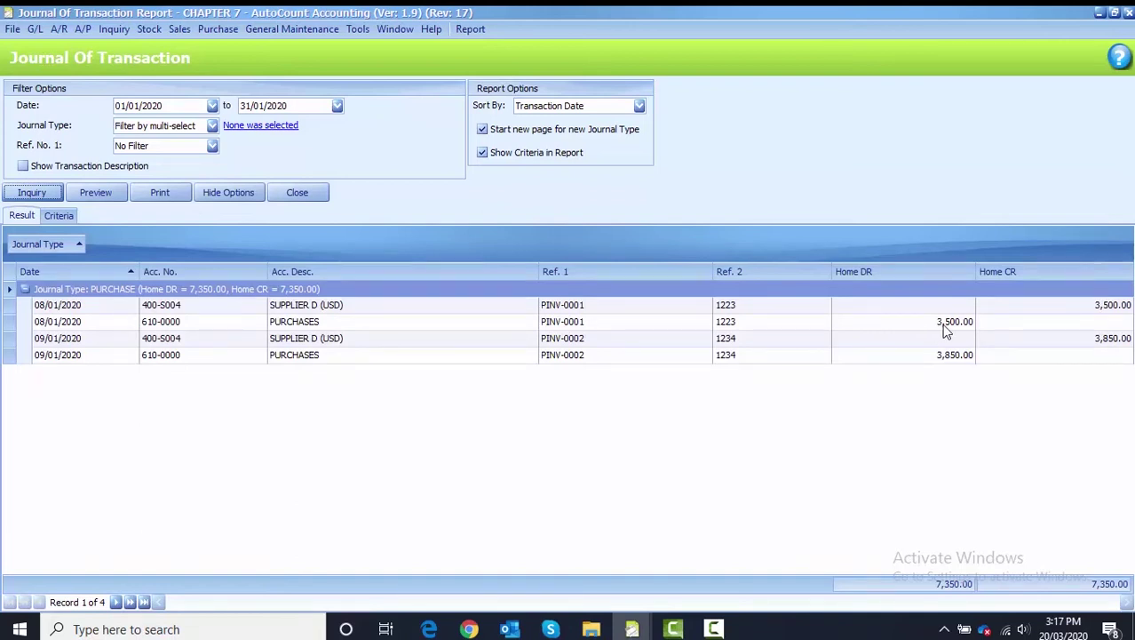
# Add the Org. CR column to the Journal of Transaction results using the column chooser.
pyautogui.rightClick(637, 279)
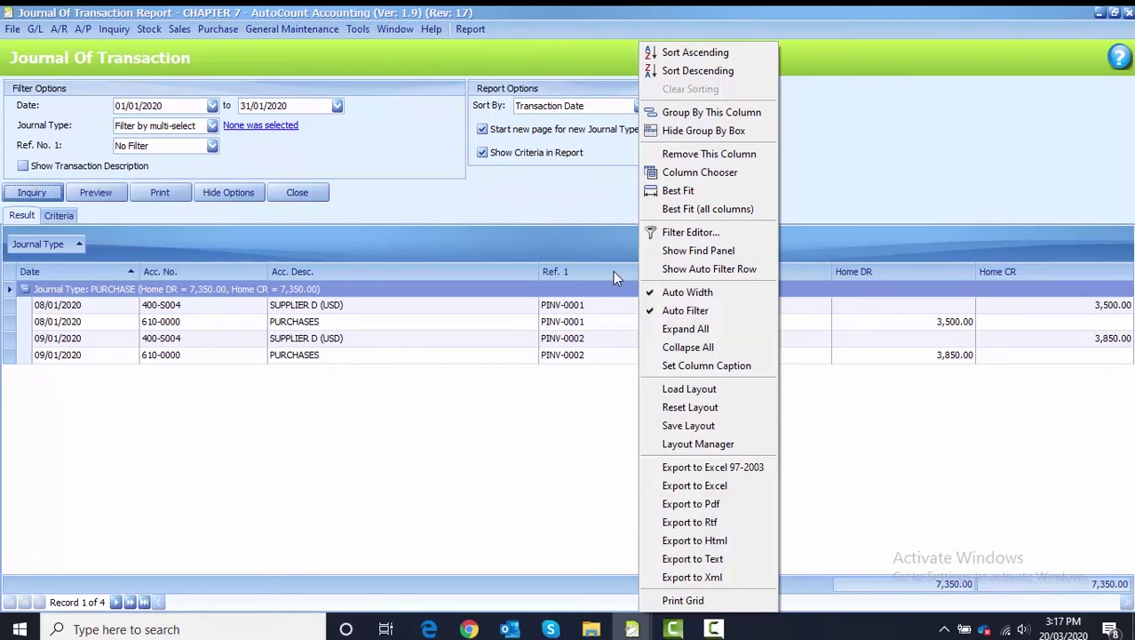
pyautogui.click(710, 172)
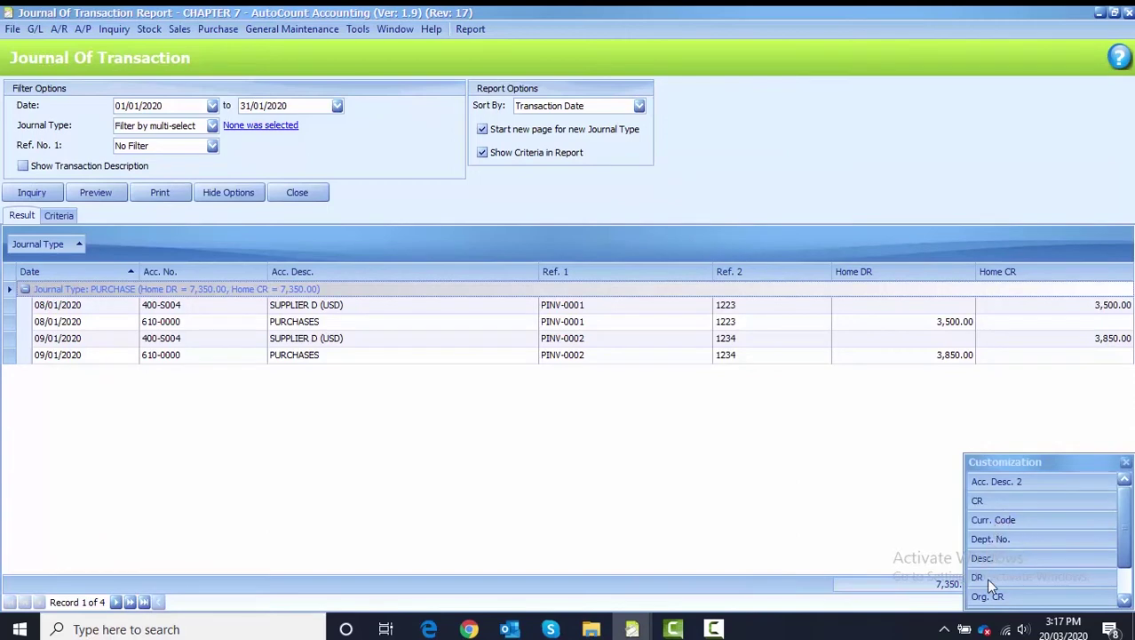
pyautogui.scroll(-1, 1003, 593)
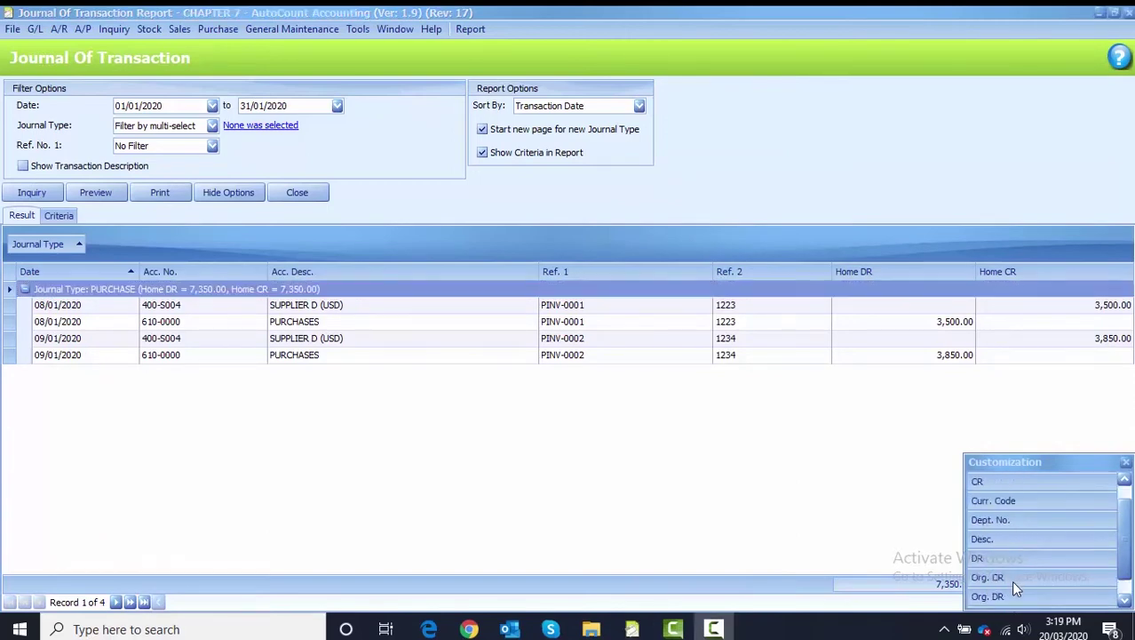
pyautogui.doubleClick(1012, 577)
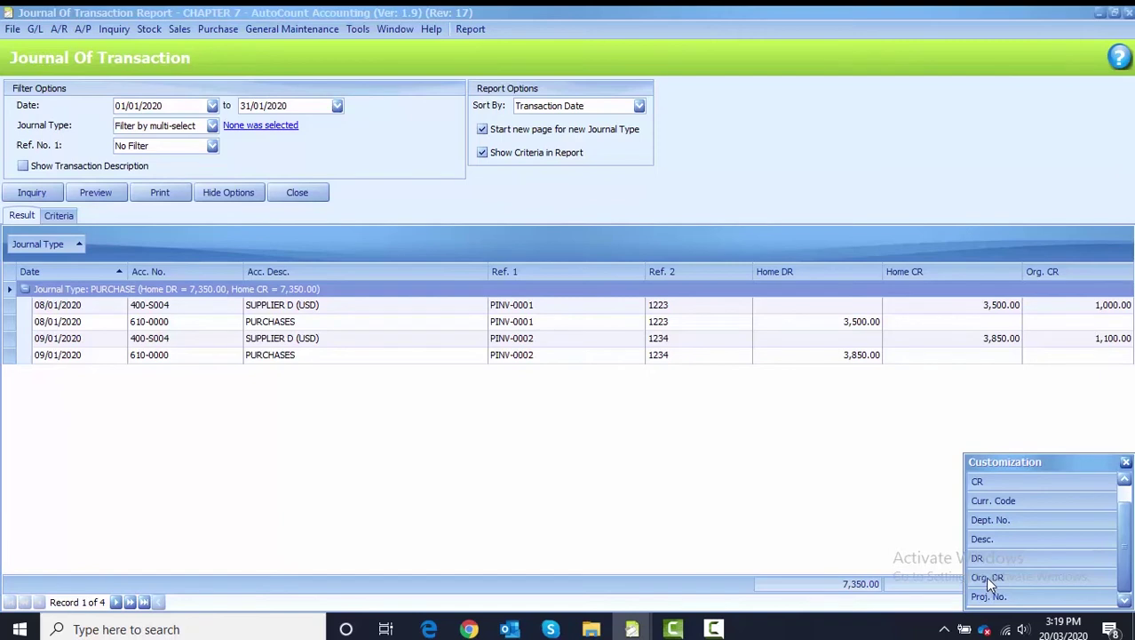
# Add the Org. DR and Curr. Code columns to the Journal of Transaction results, and close the column chooser.
pyautogui.doubleClick(986, 576)
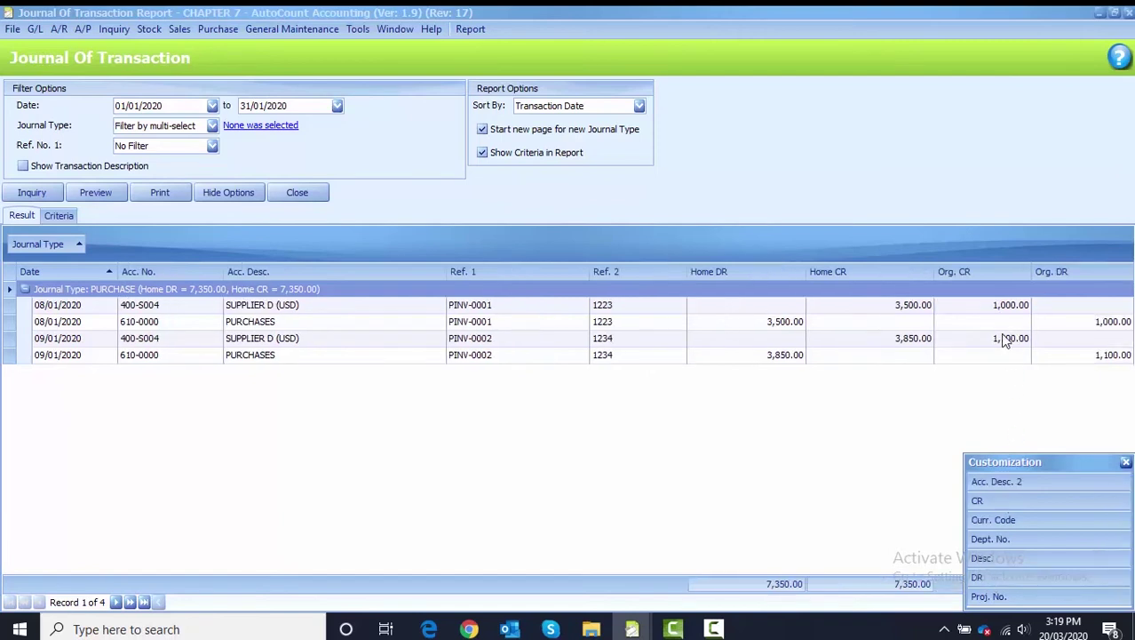
pyautogui.doubleClick(999, 521)
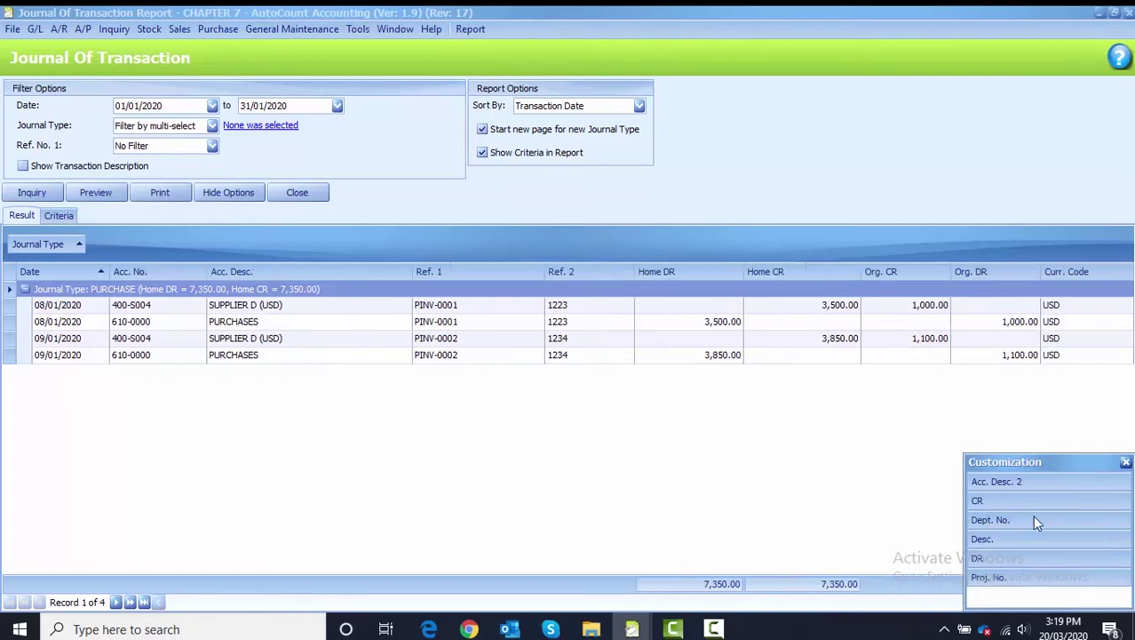
pyautogui.click(1126, 463)
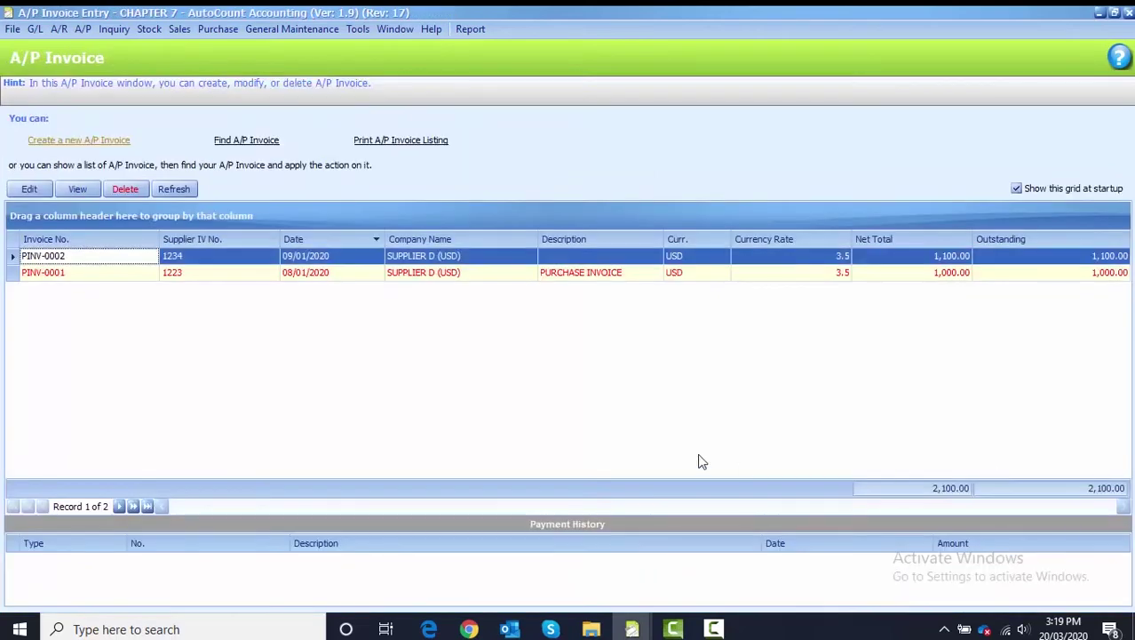
pyautogui.moveTo(707, 628)
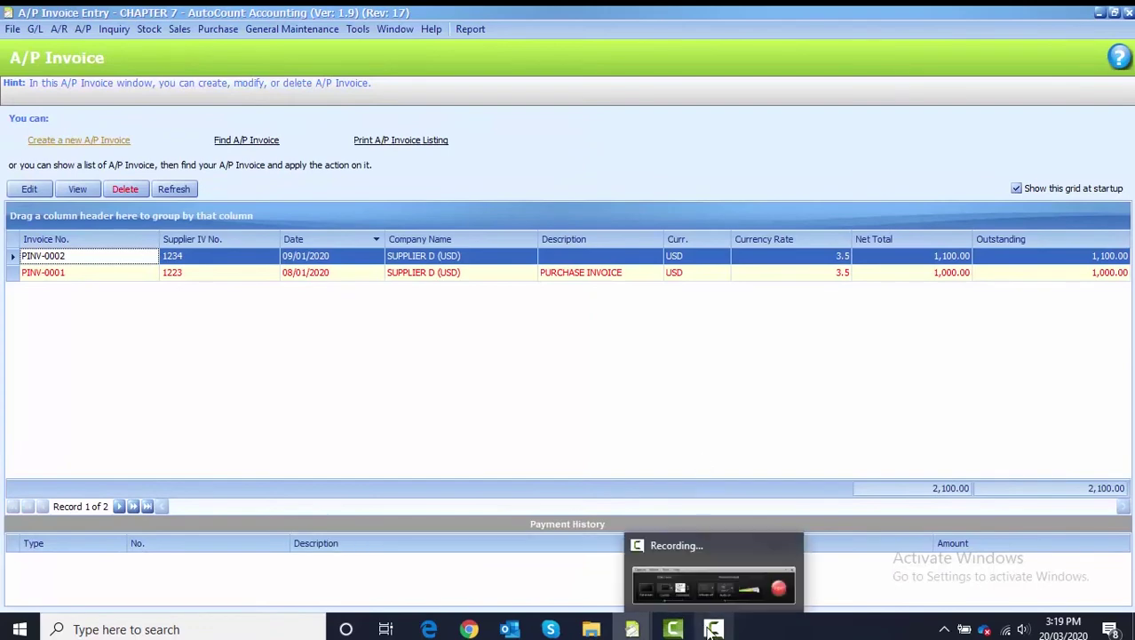
pyautogui.click(737, 546)
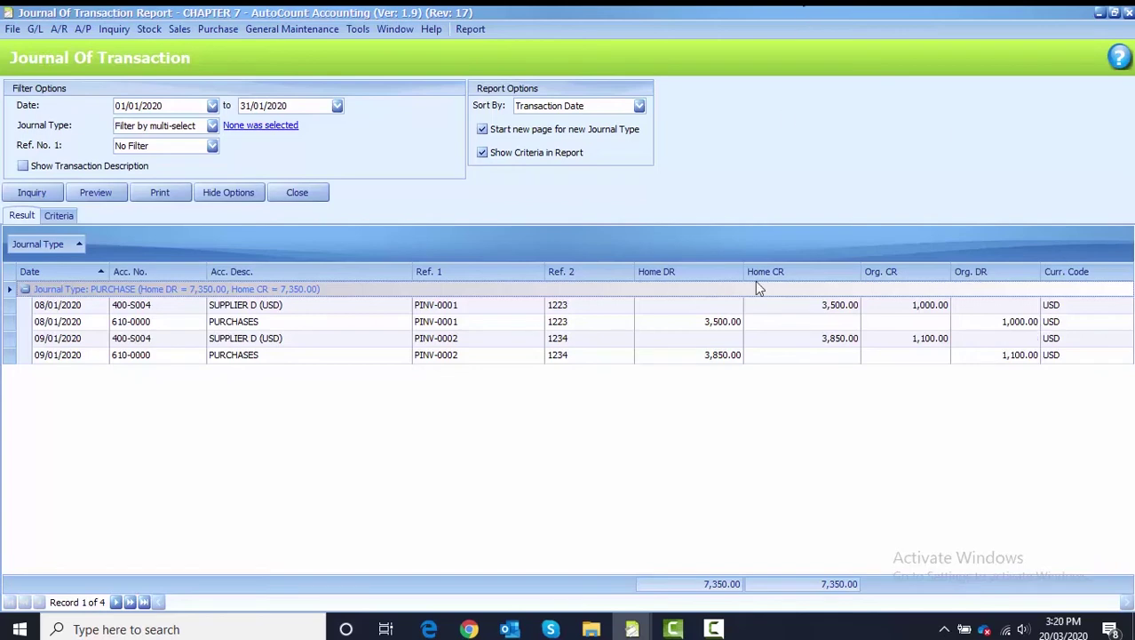
# Close the report and A/P Invoice windows, and start a new A/P payment for creditor SUPPLIER D (USD).
pyautogui.click(1129, 14)
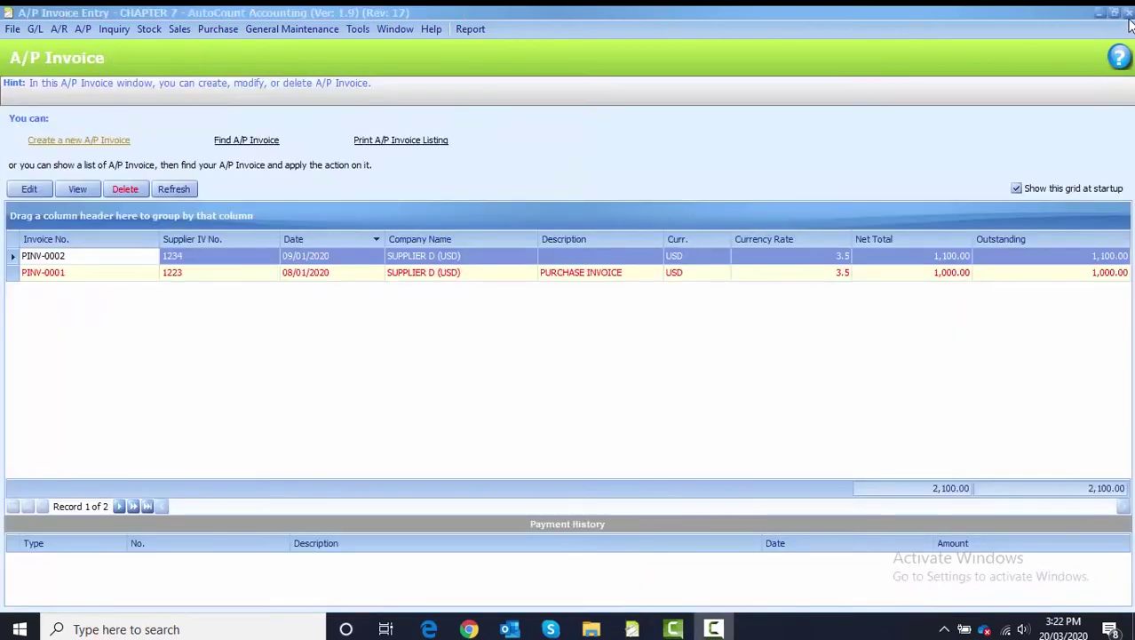
pyautogui.click(1129, 16)
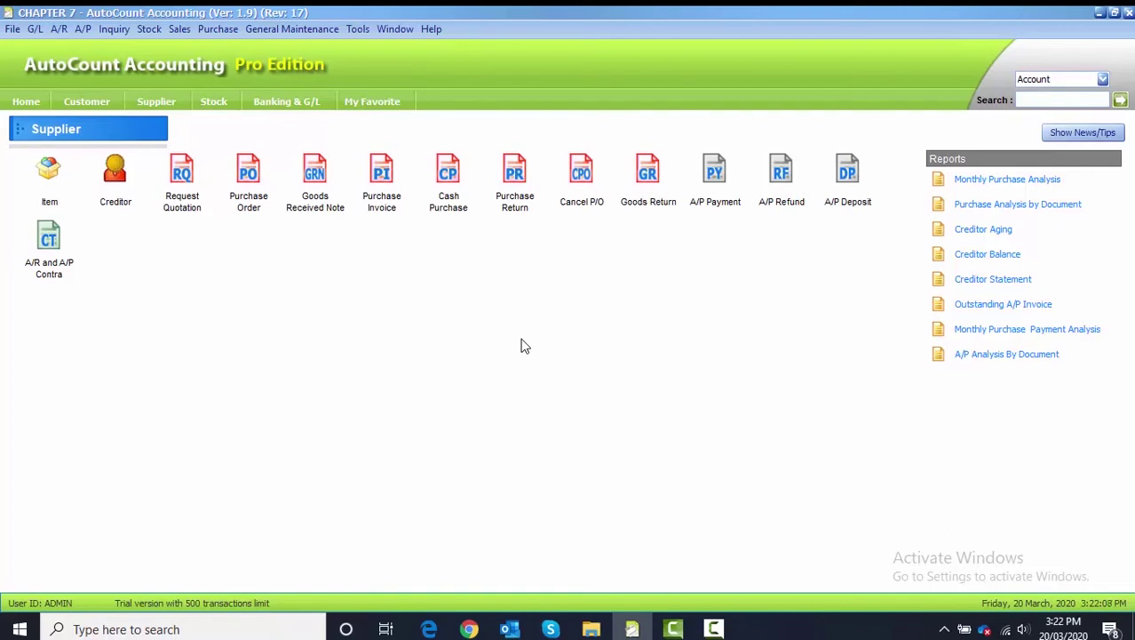
pyautogui.click(715, 173)
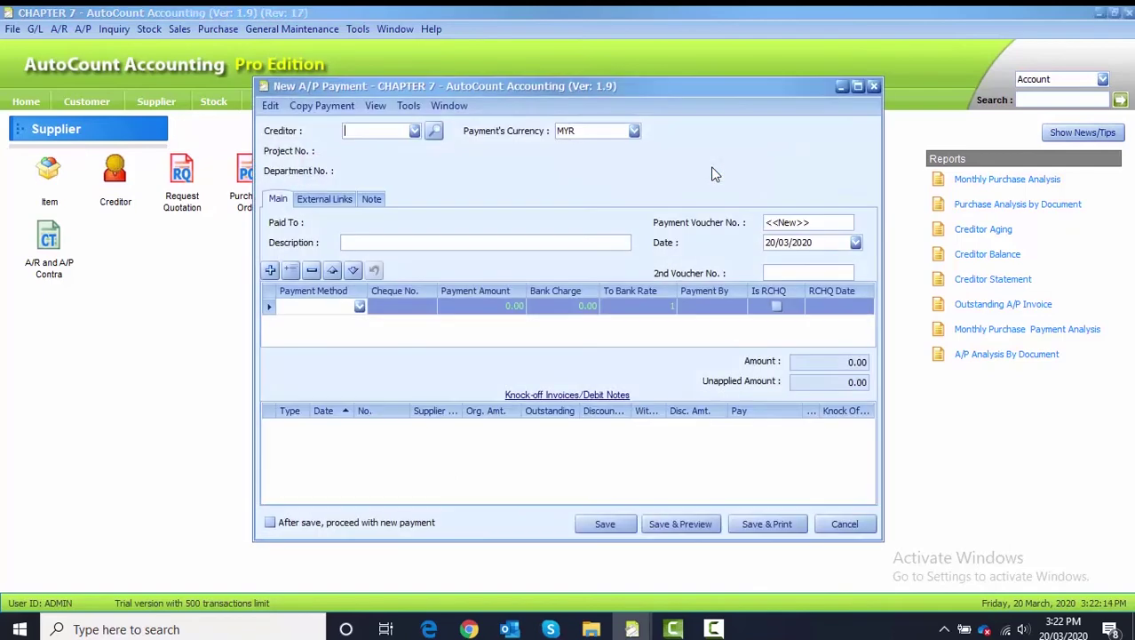
pyautogui.click(414, 132)
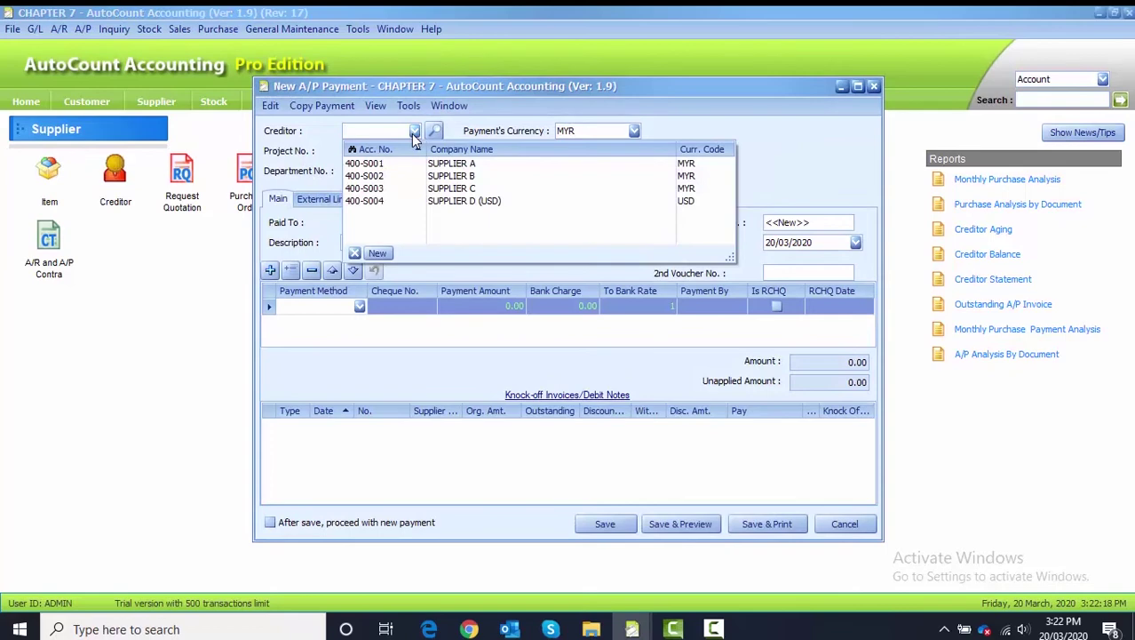
pyautogui.click(409, 201)
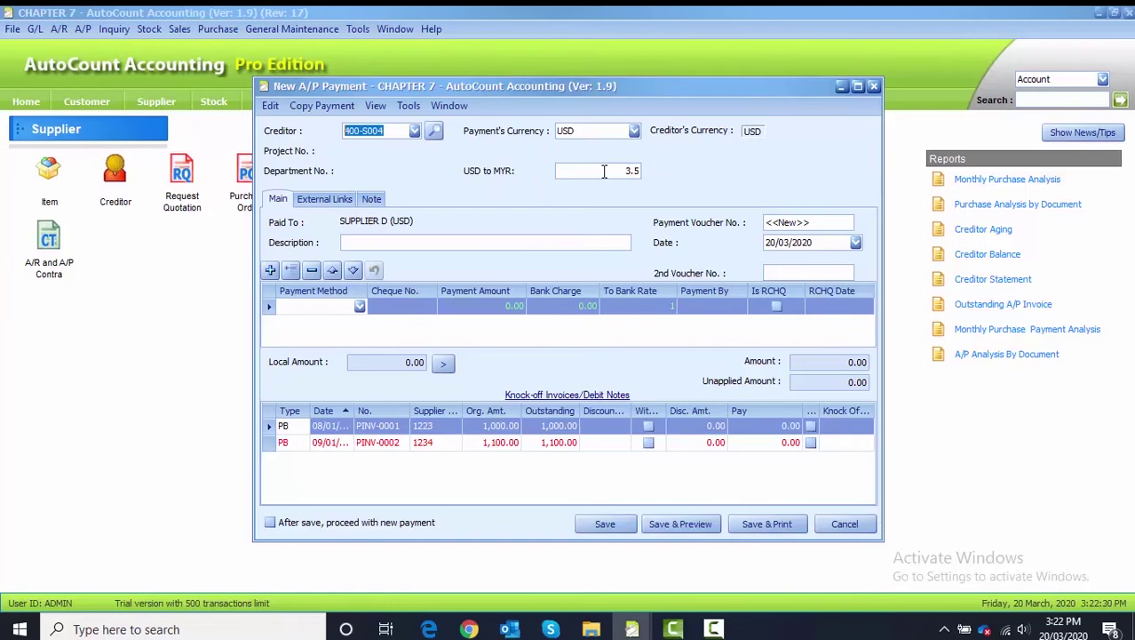
# Set the payment's USD to MYR rate to 3.6.
pyautogui.click(641, 170)
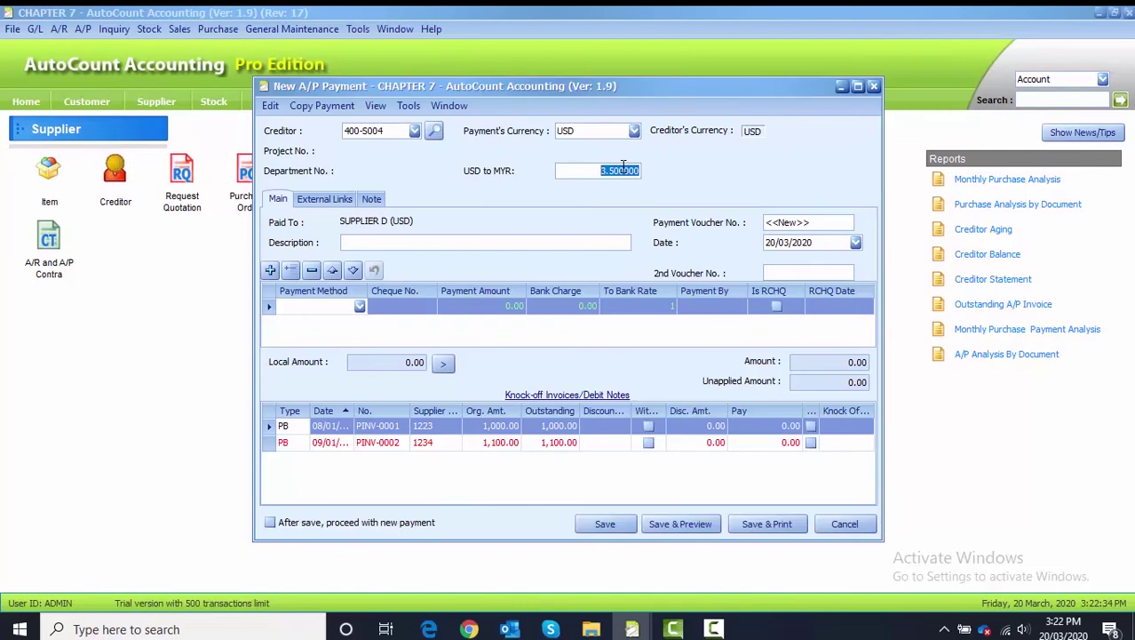
pyautogui.press('BackSpace')
pyautogui.write('3.6')
pyautogui.click(502, 244)
# Set the payment date to 10/01/2020 and the description to PAYMENT.
pyautogui.click(772, 241)
pyautogui.write('1001')
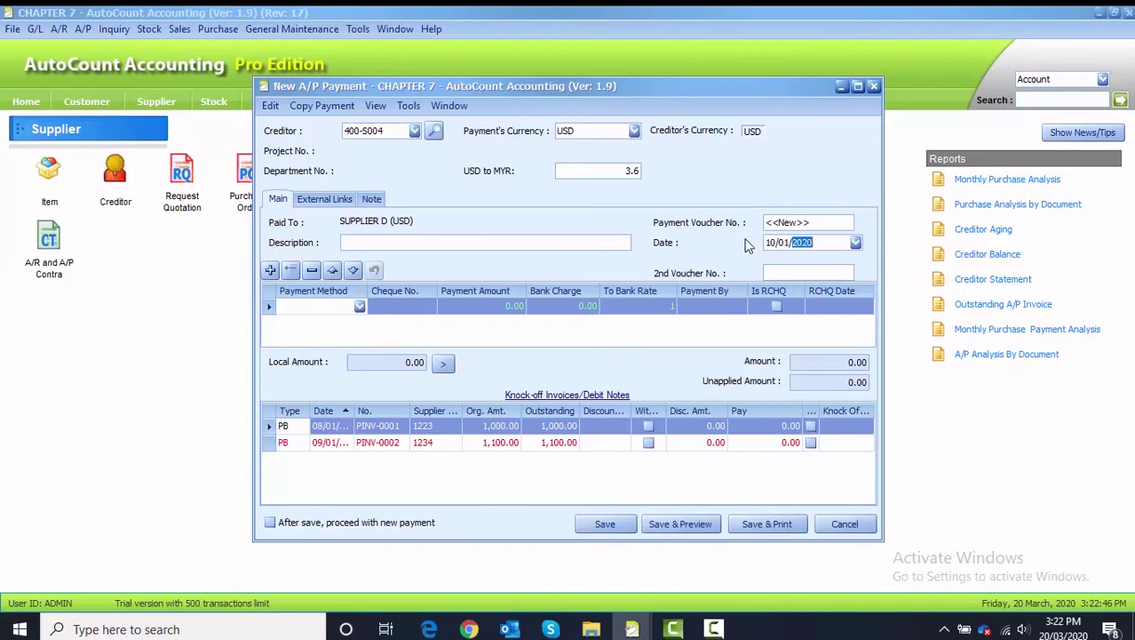
pyautogui.click(404, 243)
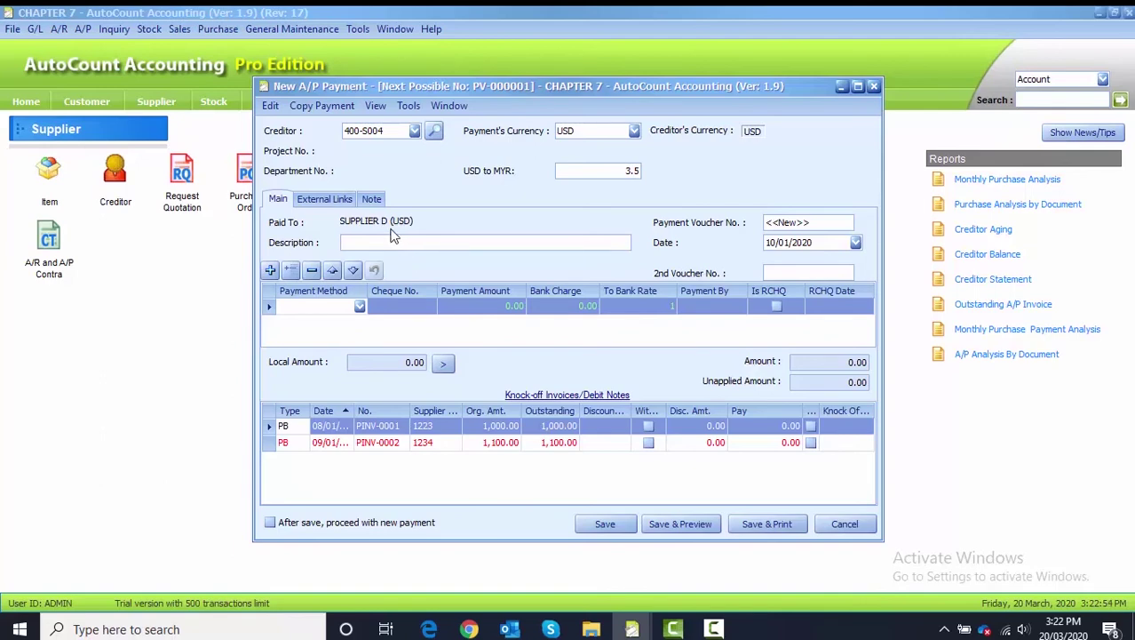
pyautogui.write('PAYMENT')
# Choose PBB-PJ as the payment method and enter a payment amount of 1,000.00.
pyautogui.click(359, 305)
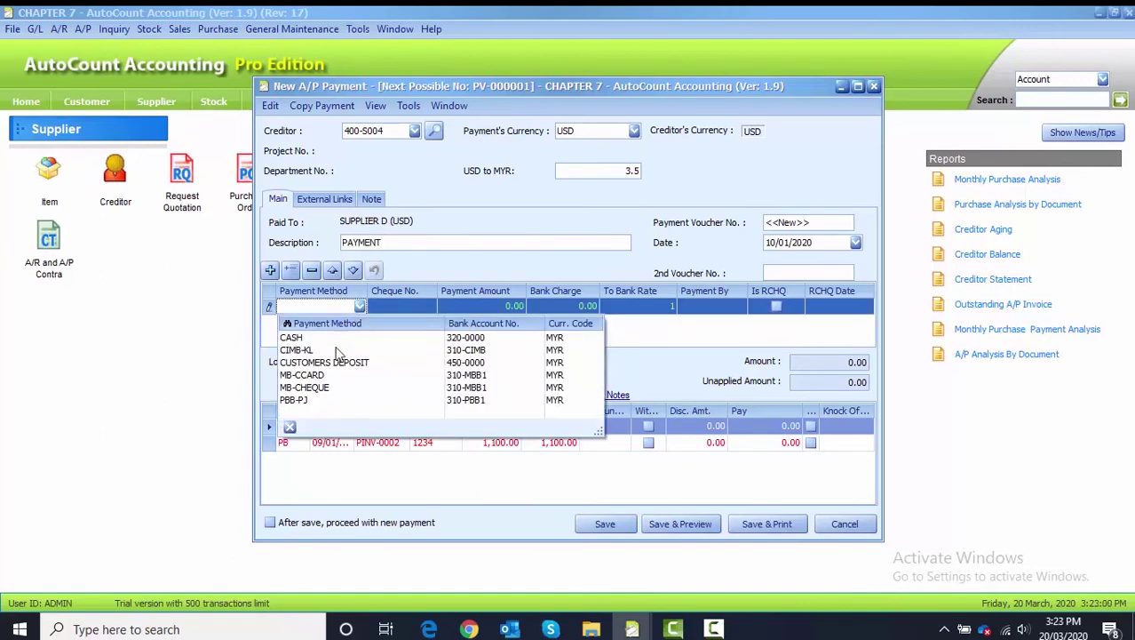
pyautogui.click(296, 400)
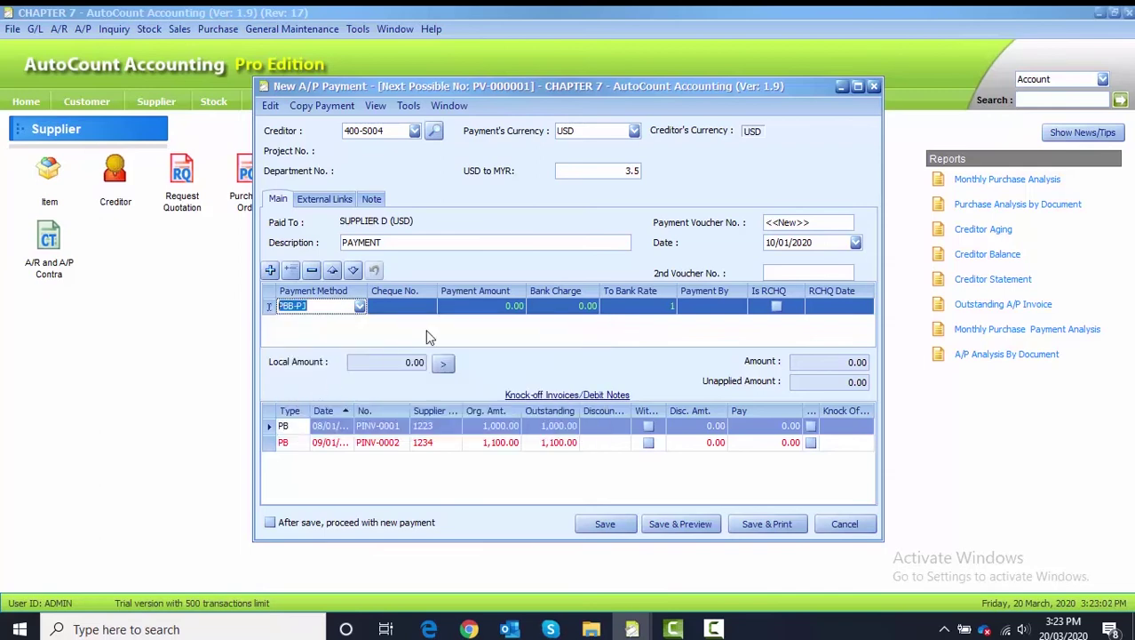
pyautogui.click(484, 307)
pyautogui.write('1000')
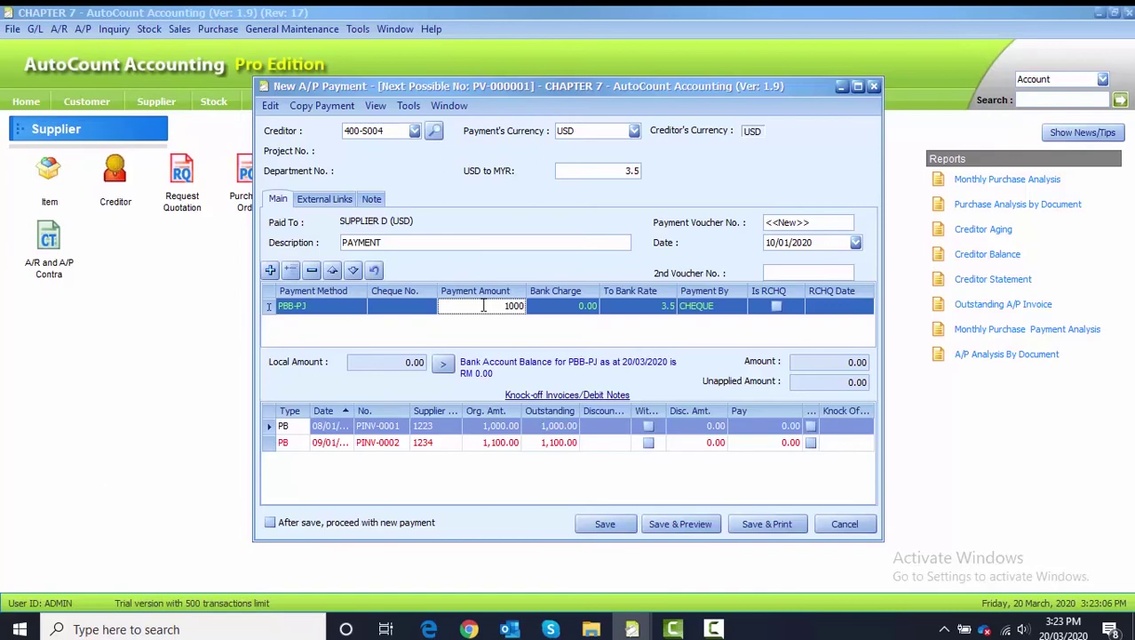
pyautogui.click(488, 326)
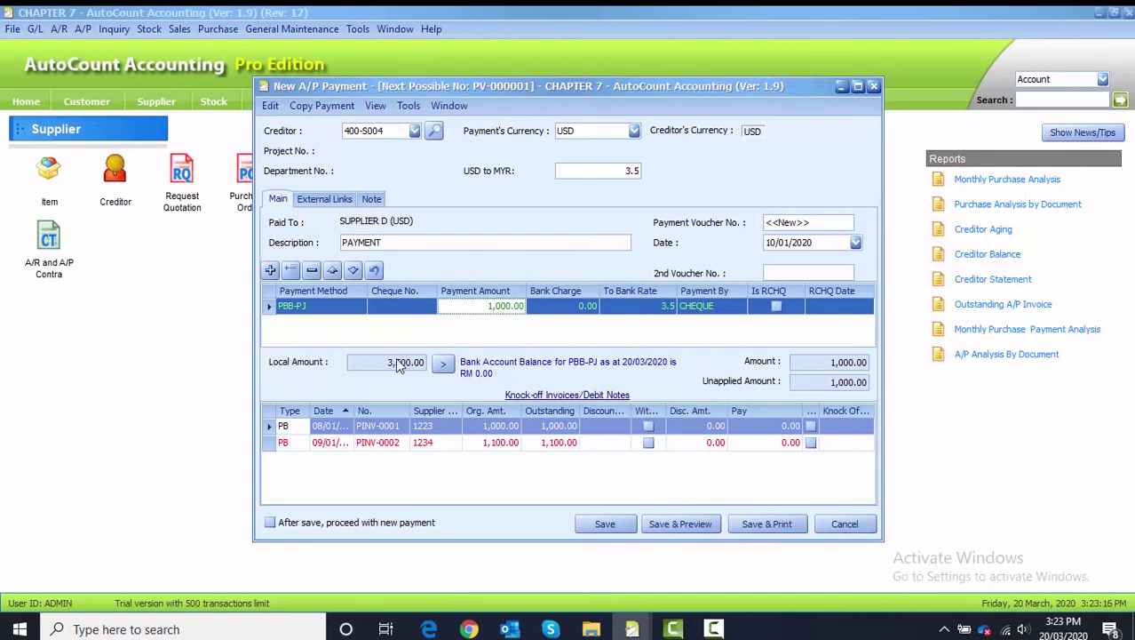
# Change the payment's USD to MYR exchange rate to 3.6.
pyautogui.click(639, 173)
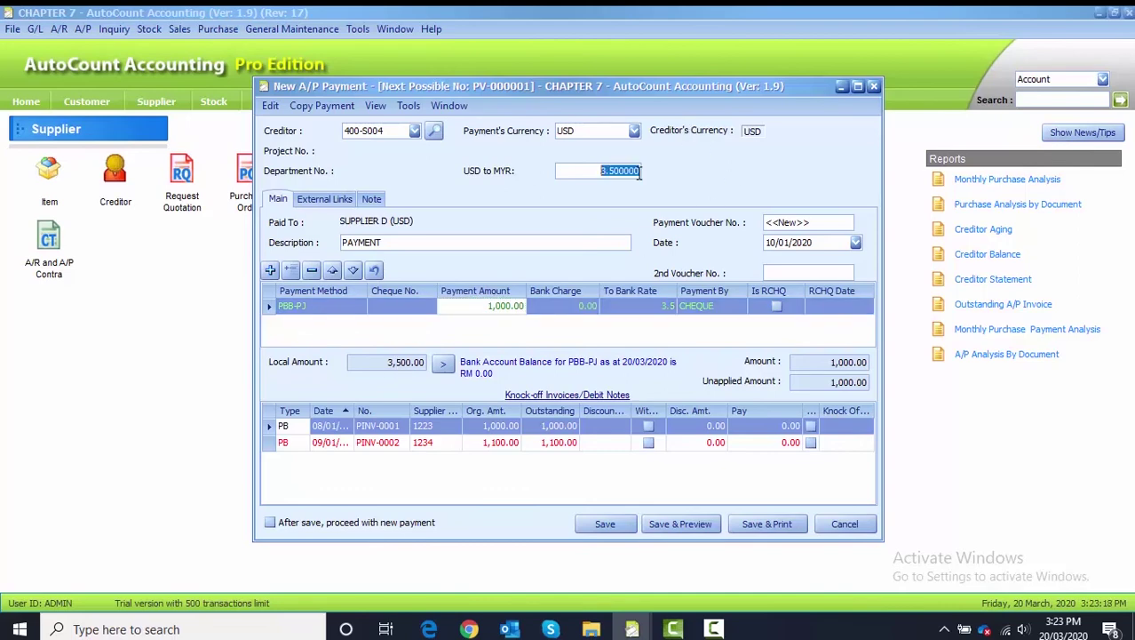
pyautogui.write('3.6')
pyautogui.click(490, 339)
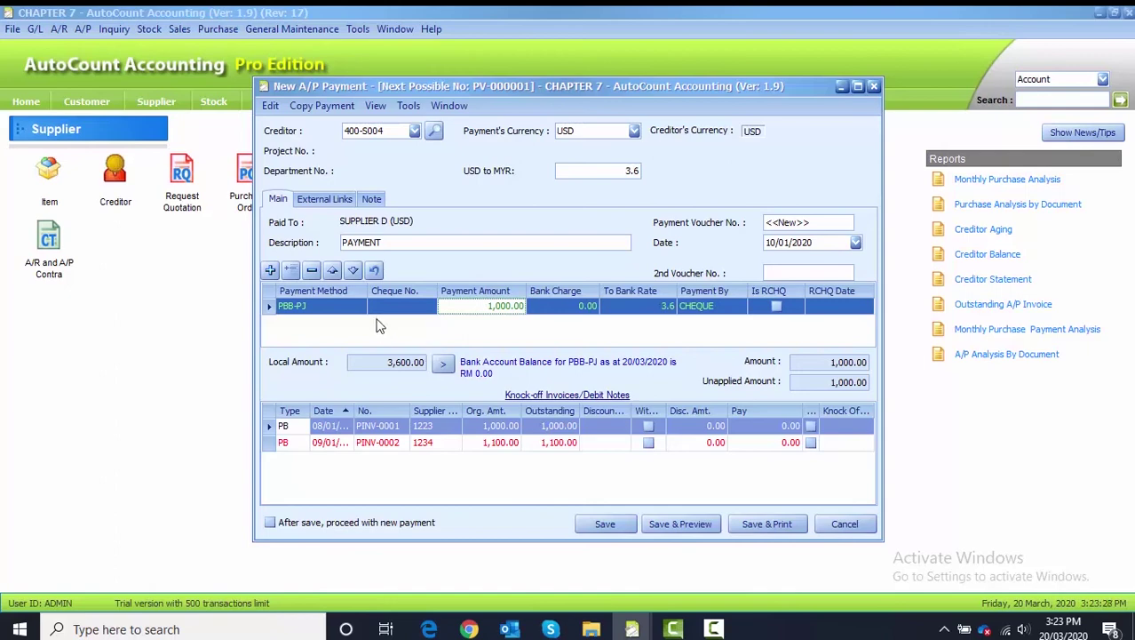
# Knock off invoice PINV-0001 in full and save the payment without a cheque number, accepting the foreign exchange gain/loss posting.
pyautogui.click(434, 427)
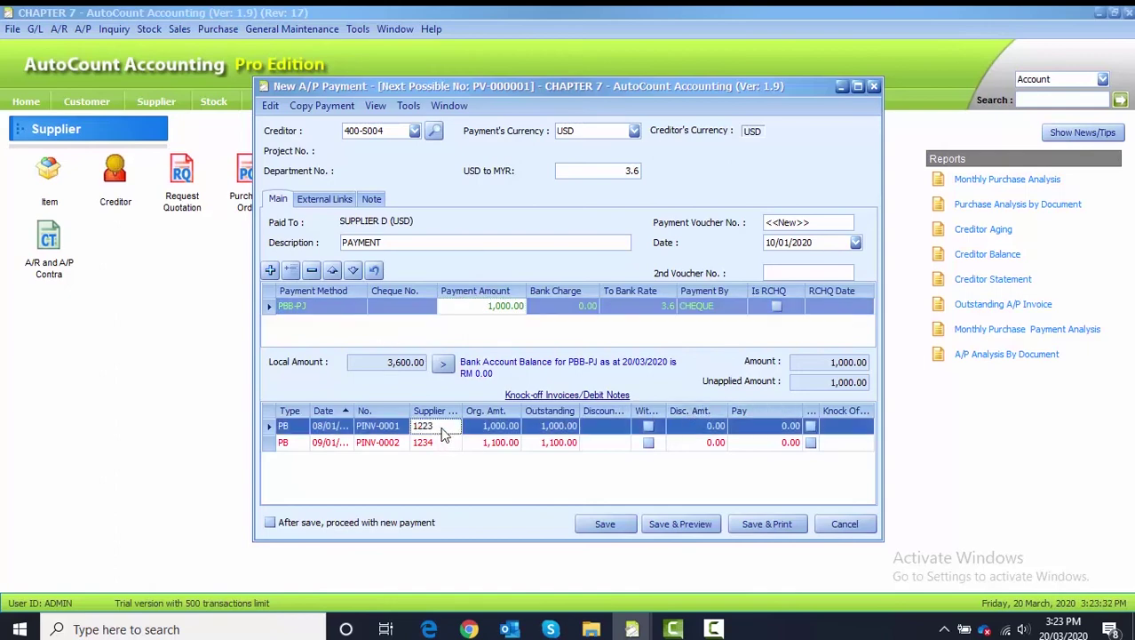
pyautogui.click(811, 427)
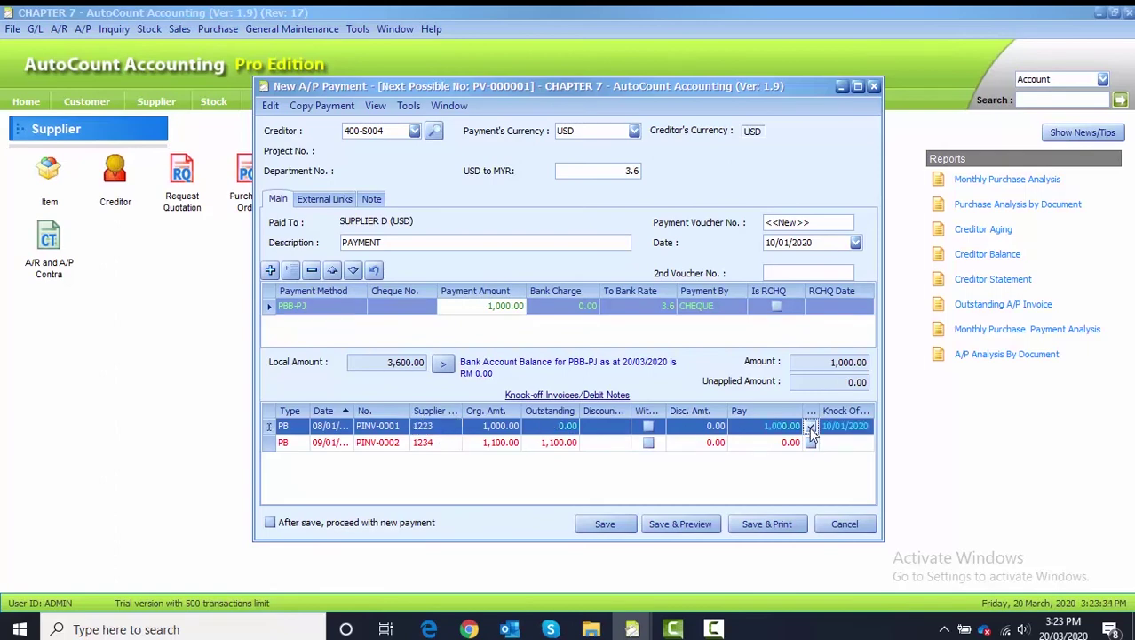
pyautogui.click(604, 526)
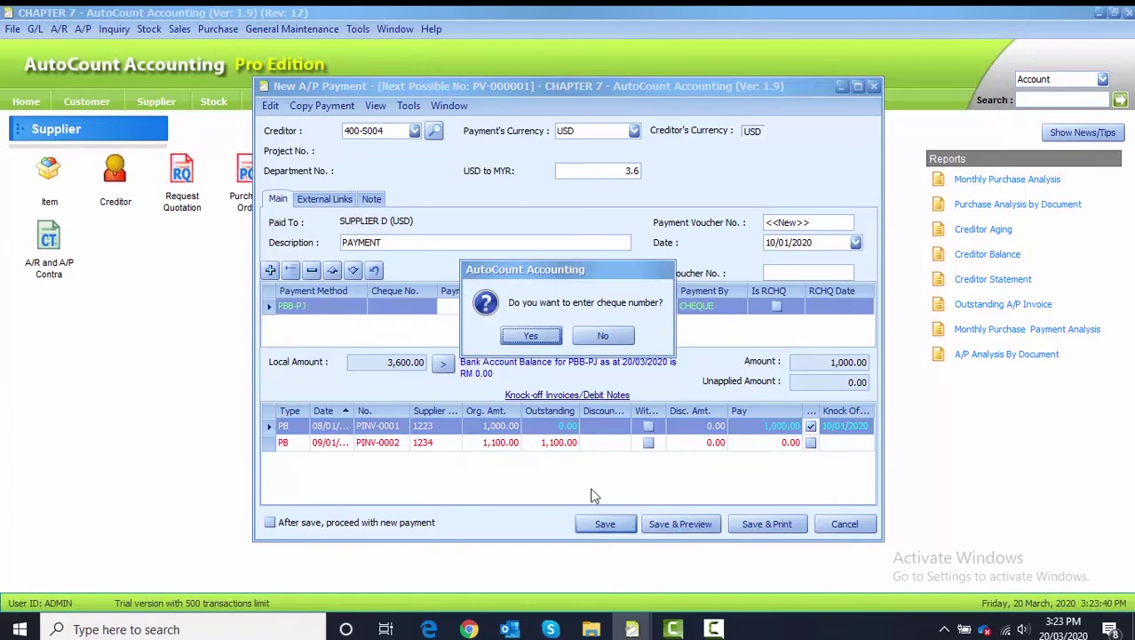
pyautogui.click(602, 335)
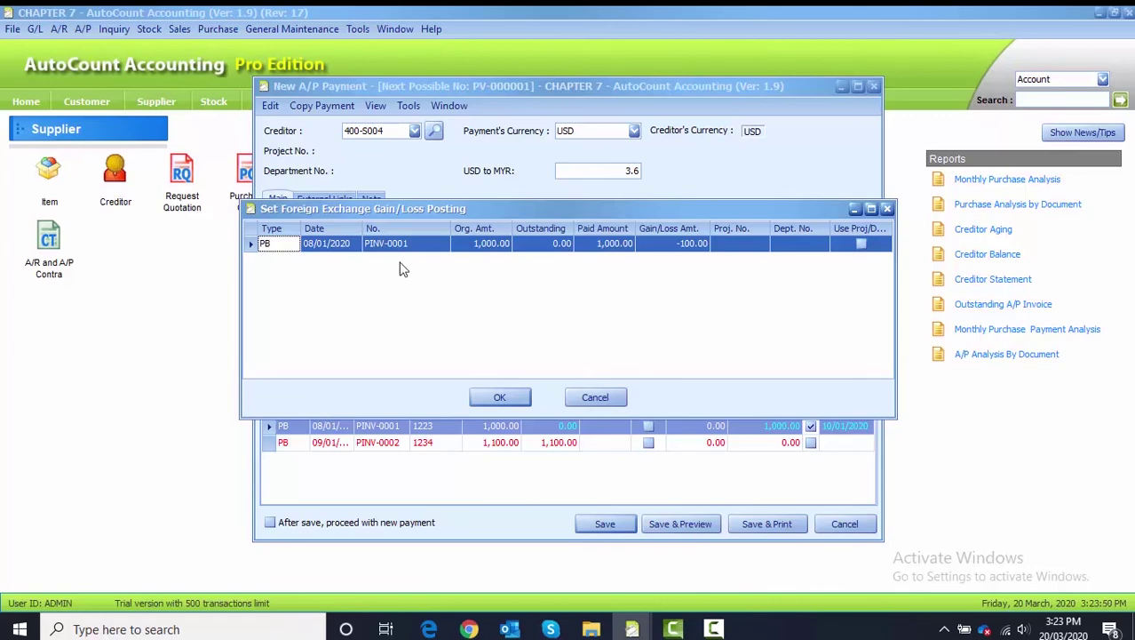
pyautogui.click(500, 399)
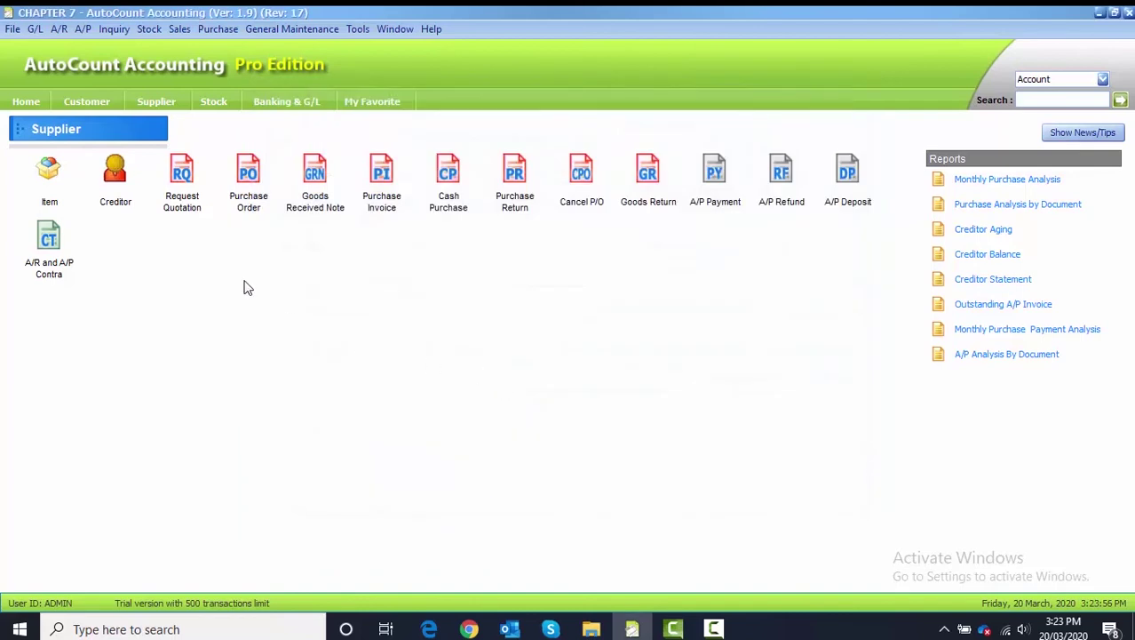
# Run the Journal of Transaction report for 01/01/2020 to 31/01/2020.
pyautogui.click(34, 28)
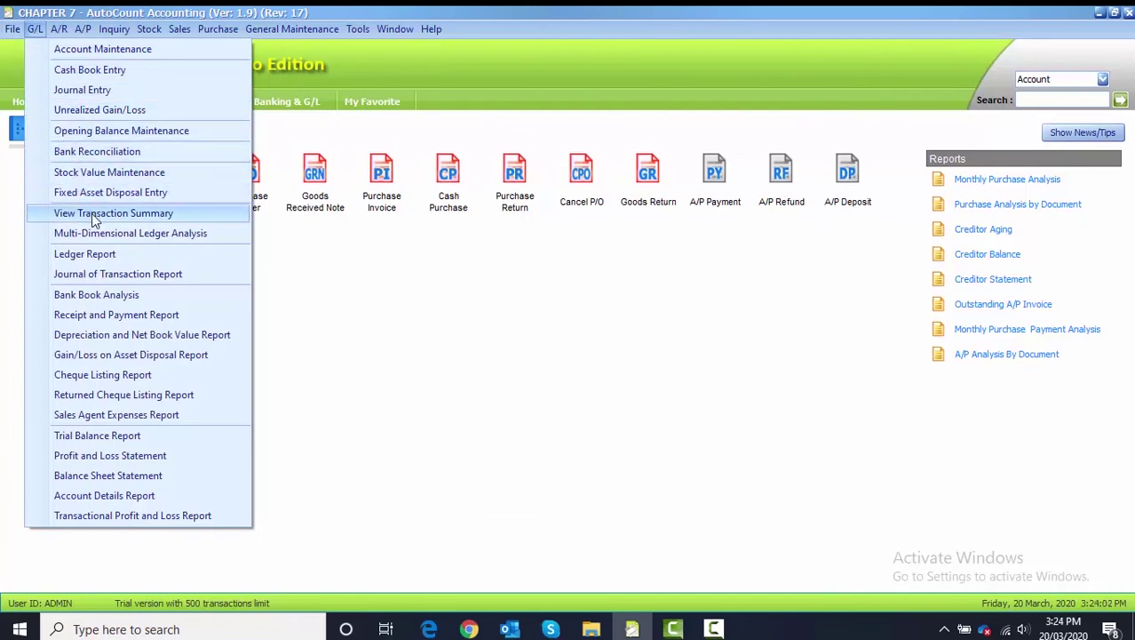
pyautogui.click(96, 273)
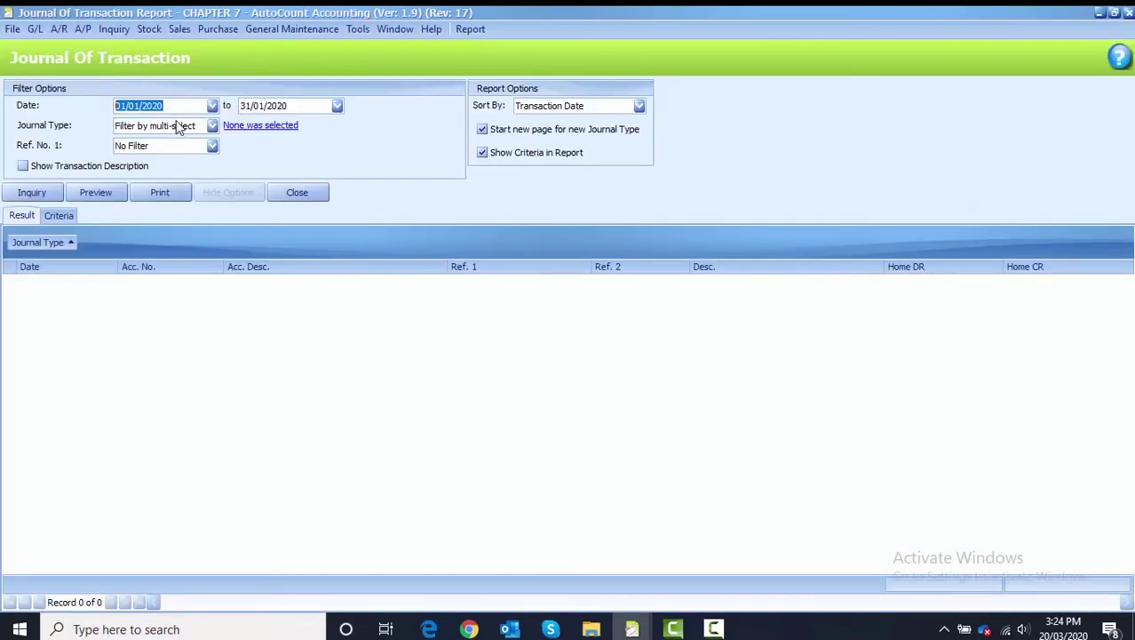
pyautogui.click(45, 190)
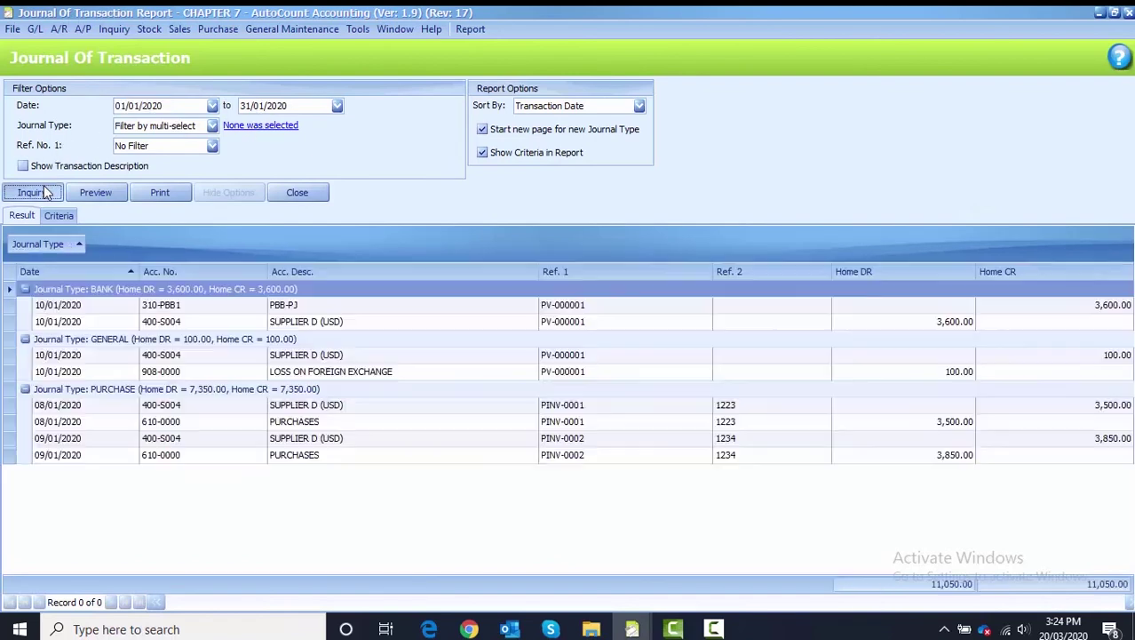
# Add the Org. CR, Org. DR and Curr. Code columns to the report results using the column chooser, and close it.
pyautogui.rightClick(464, 269)
pyautogui.click(513, 171)
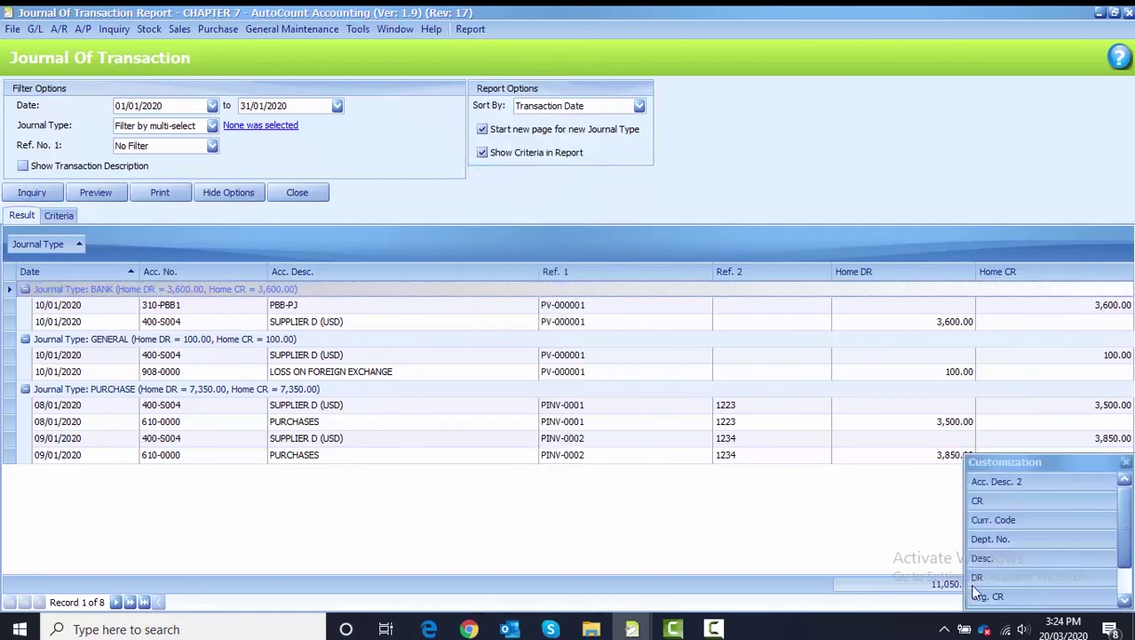
pyautogui.scroll(-1, 1015, 597)
pyautogui.doubleClick(1013, 563)
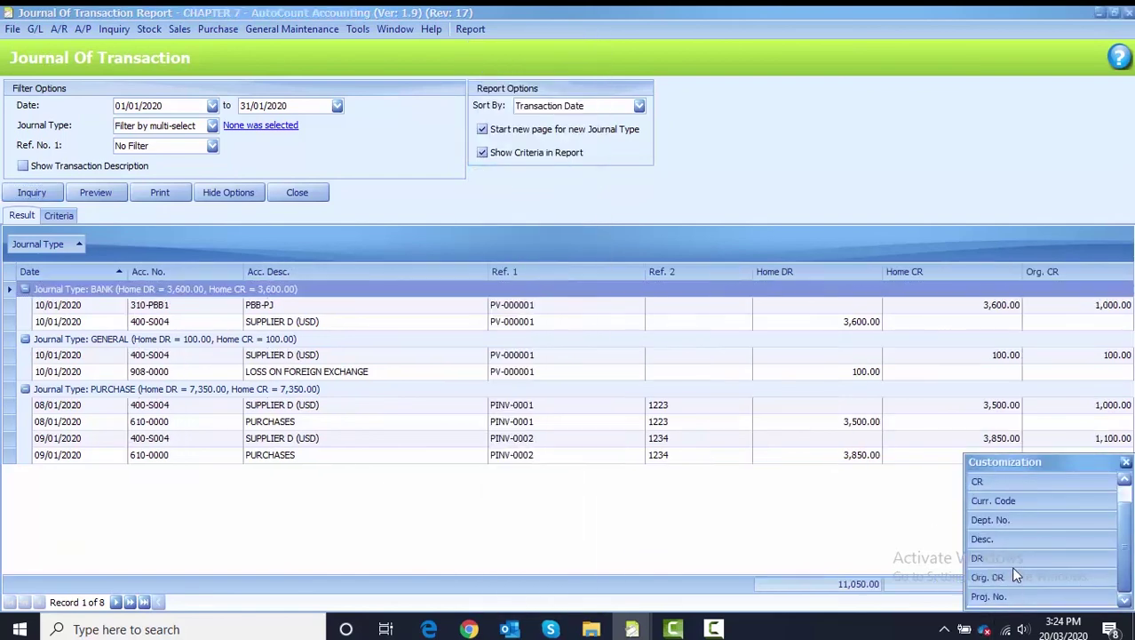
pyautogui.doubleClick(1015, 577)
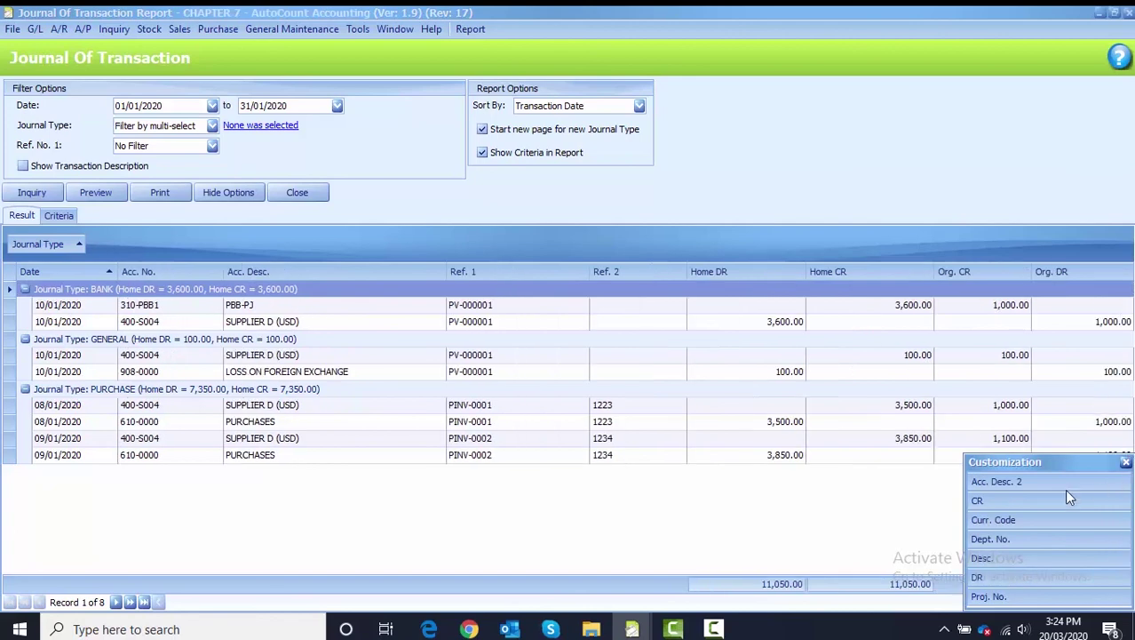
pyautogui.doubleClick(992, 521)
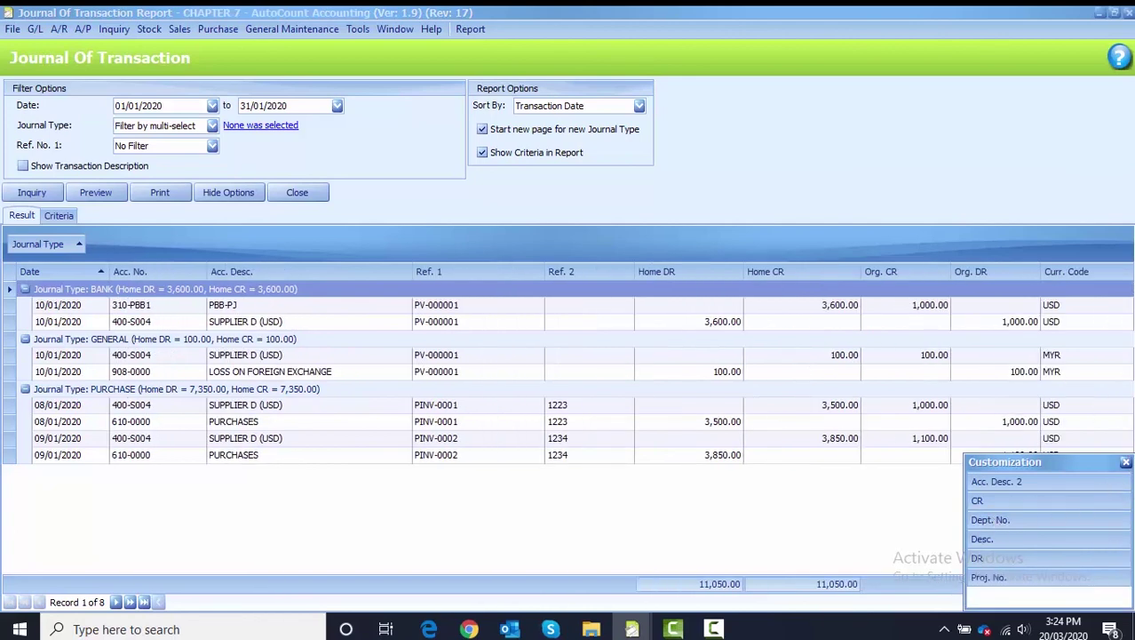
pyautogui.click(1125, 463)
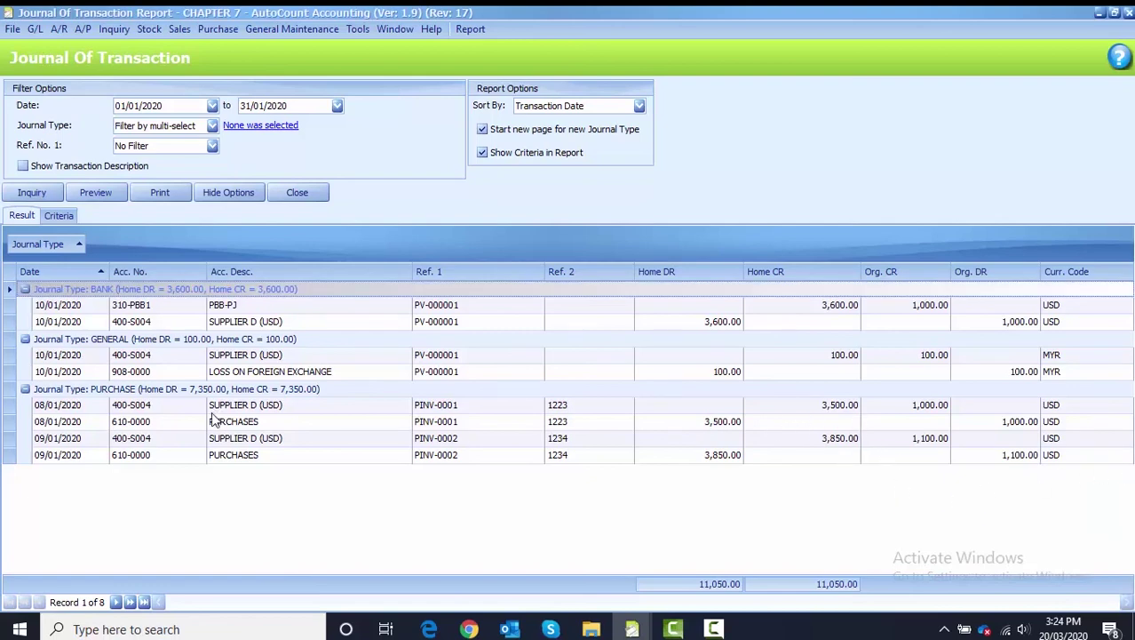
# Check the loss on foreign exchange posting for the payment, and close the Journal of Transaction report.
pyautogui.click(241, 373)
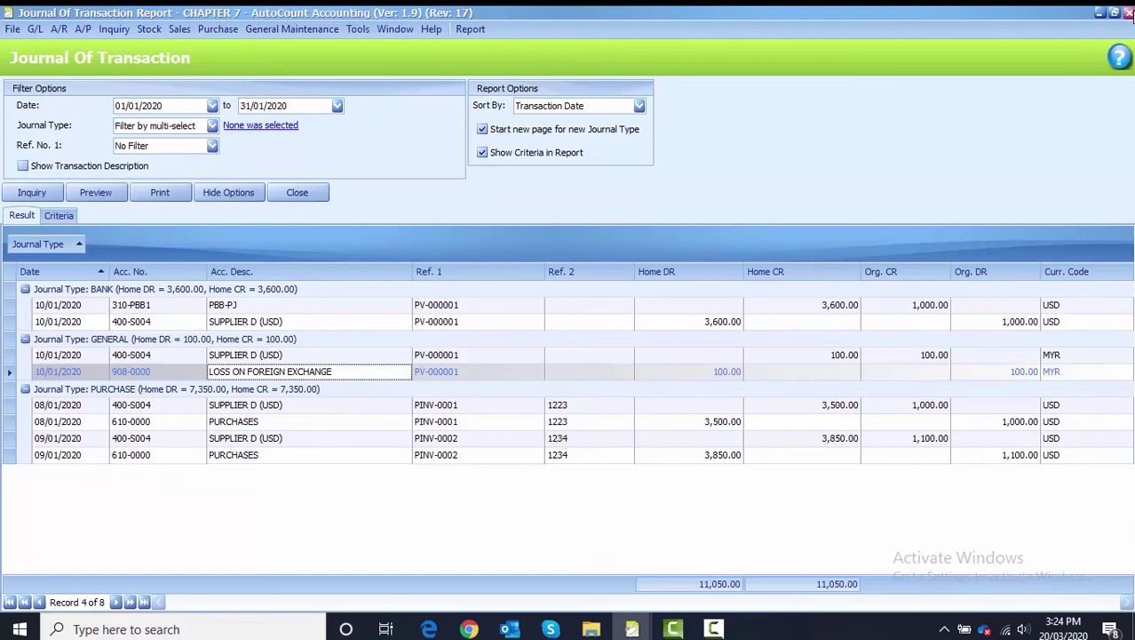
pyautogui.click(1129, 13)
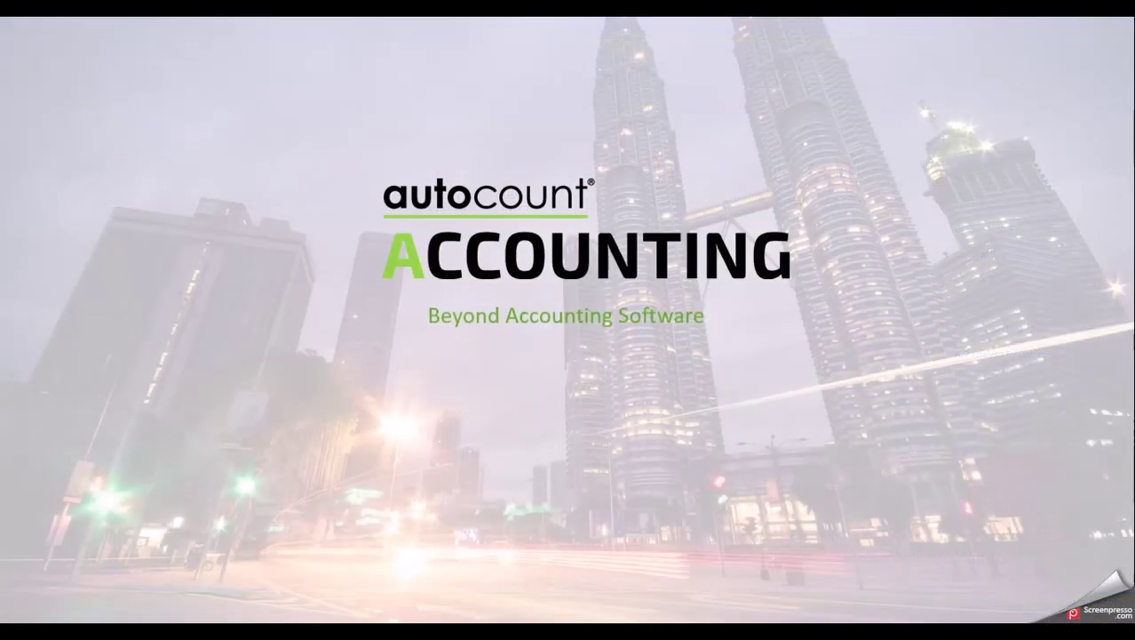